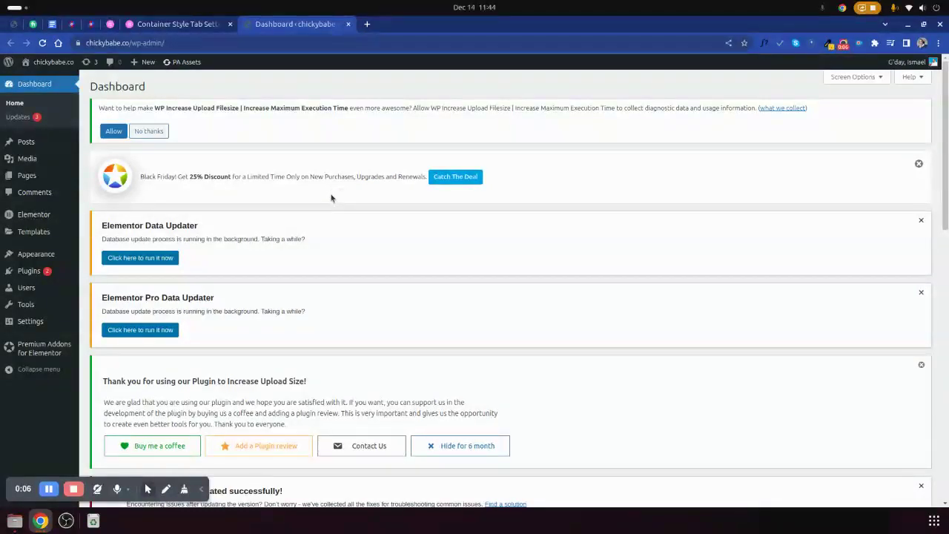
# - From All Pages, open the About Us page's Edit with Elementor link in a new tab
pyautogui.scroll(-5, 378, 194)
pyautogui.scroll(5, 382, 196)
pyautogui.moveTo(30, 175)
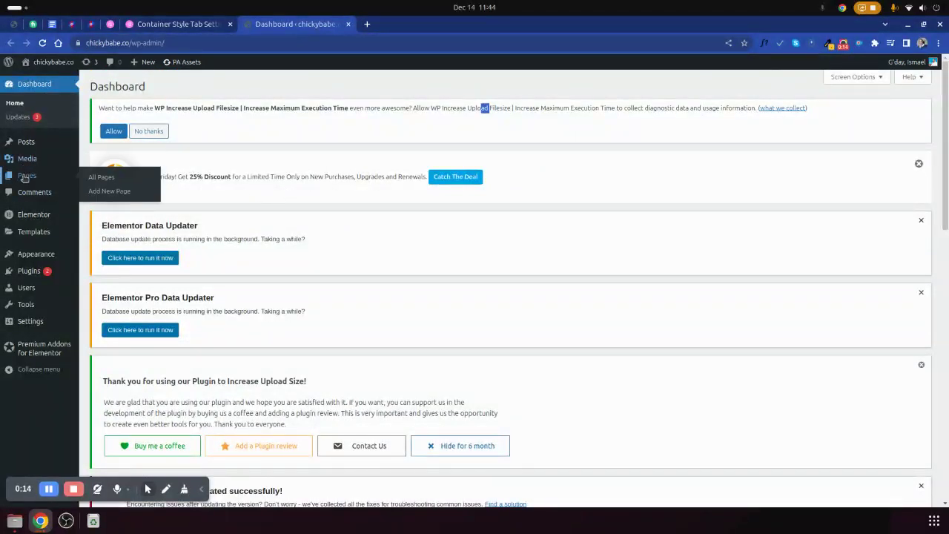
pyautogui.click(105, 177)
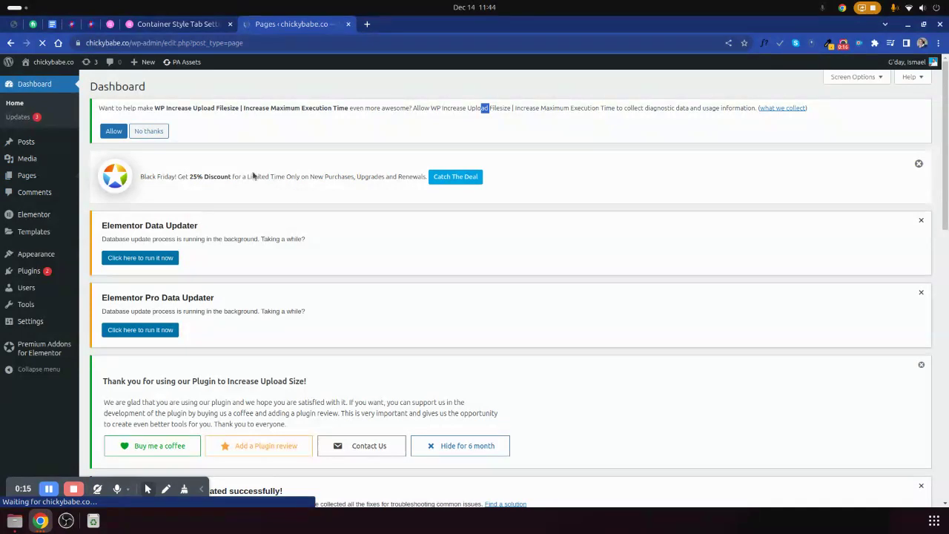
pyautogui.scroll(-3, 198, 278)
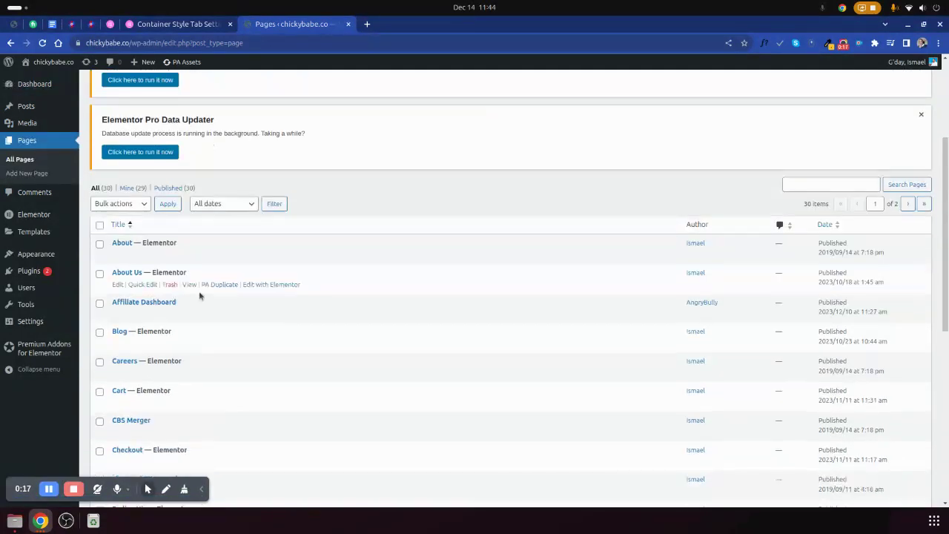
pyautogui.rightClick(251, 289)
pyautogui.click(277, 295)
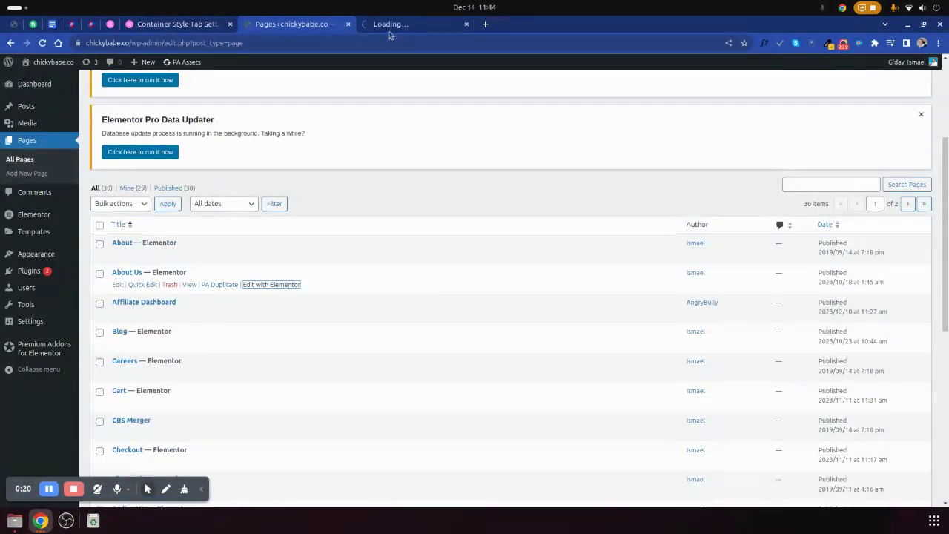
# - Switch to the About Us editor tab and go to the bottom of the page
pyautogui.click(392, 27)
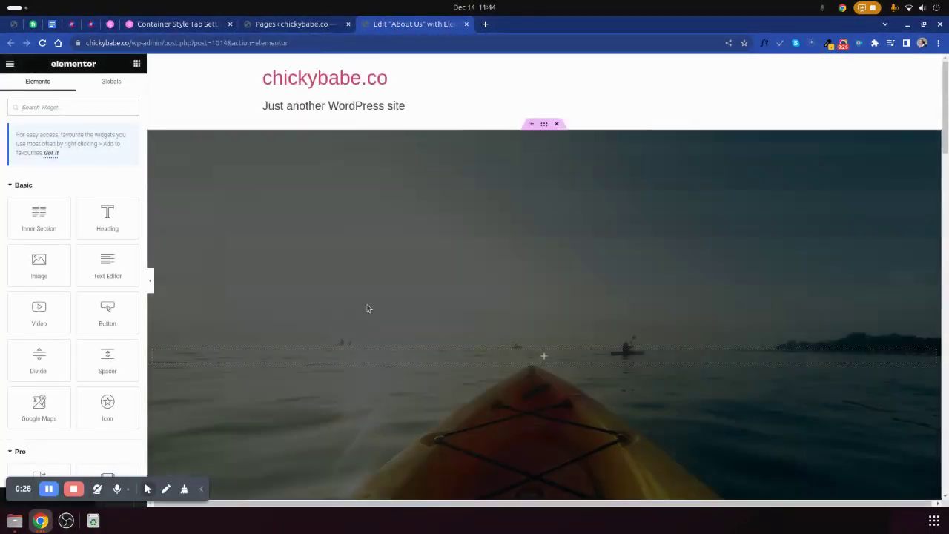
pyautogui.scroll(-1, 391, 283)
pyautogui.scroll(-10, 403, 326)
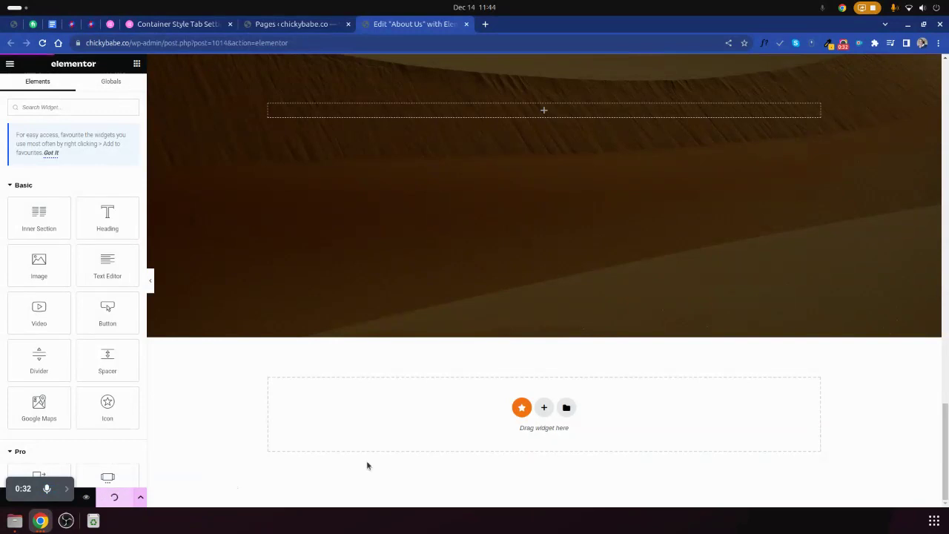
# - Add a one-column section at the page bottom, then delete it again
pyautogui.click(544, 408)
pyautogui.click(408, 391)
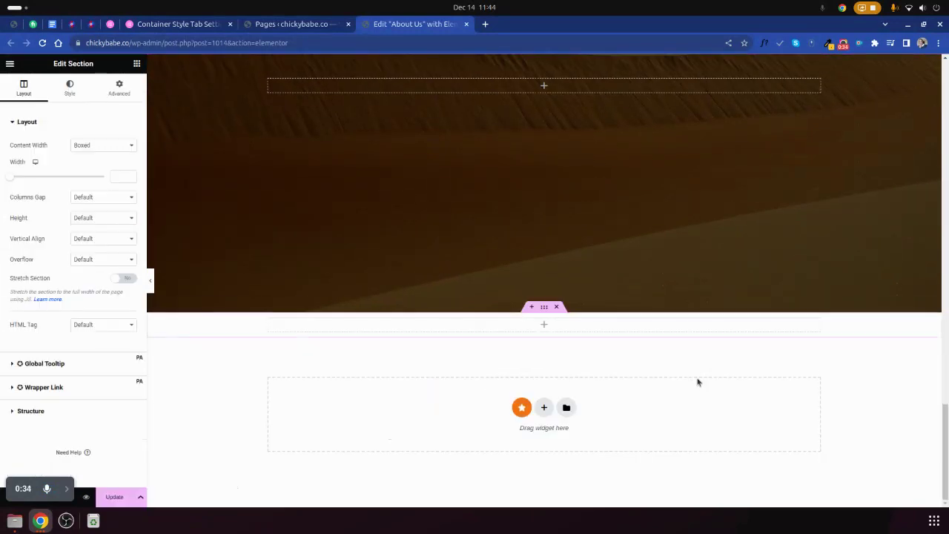
pyautogui.click(556, 306)
pyautogui.scroll(3, 416, 299)
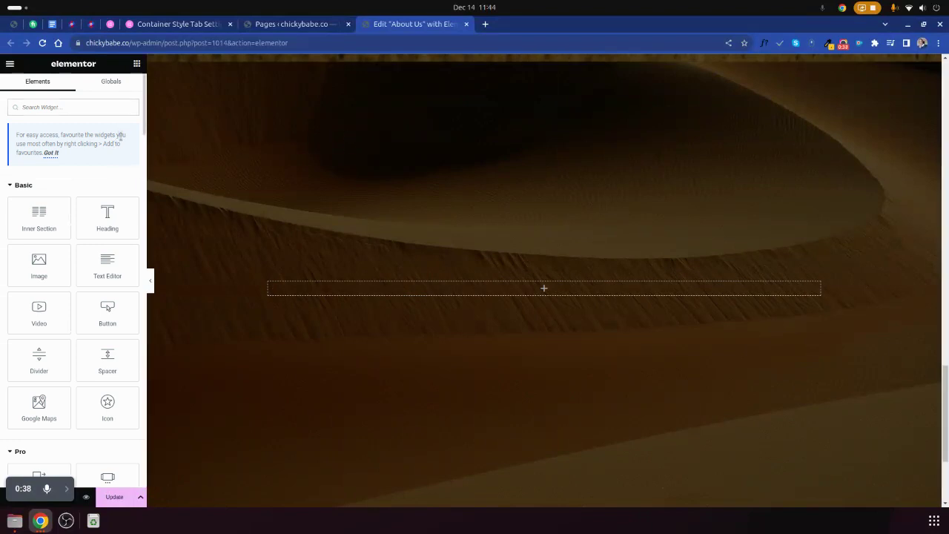
# - In the desert dune column's Style settings, try Gradient and Slideshow backgrounds, then revert to Classic
pyautogui.click(268, 282)
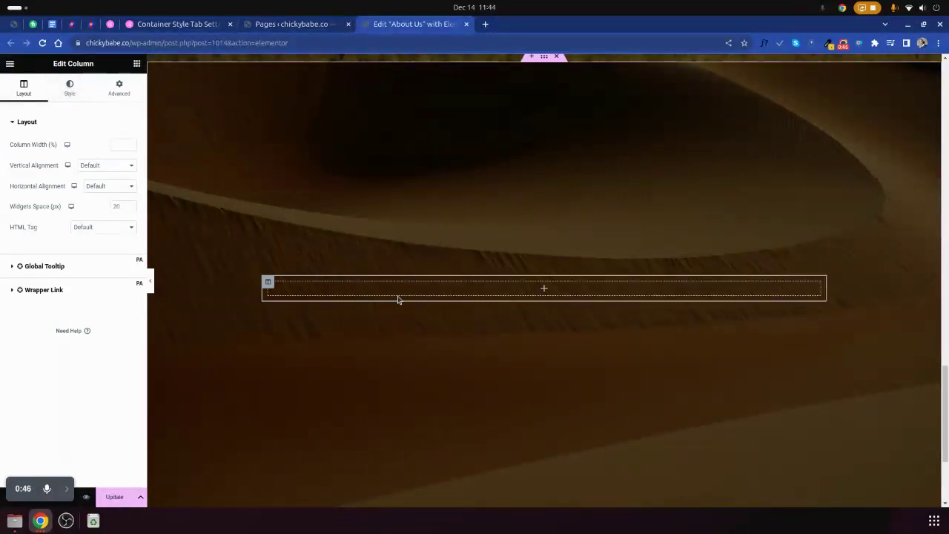
pyautogui.click(70, 93)
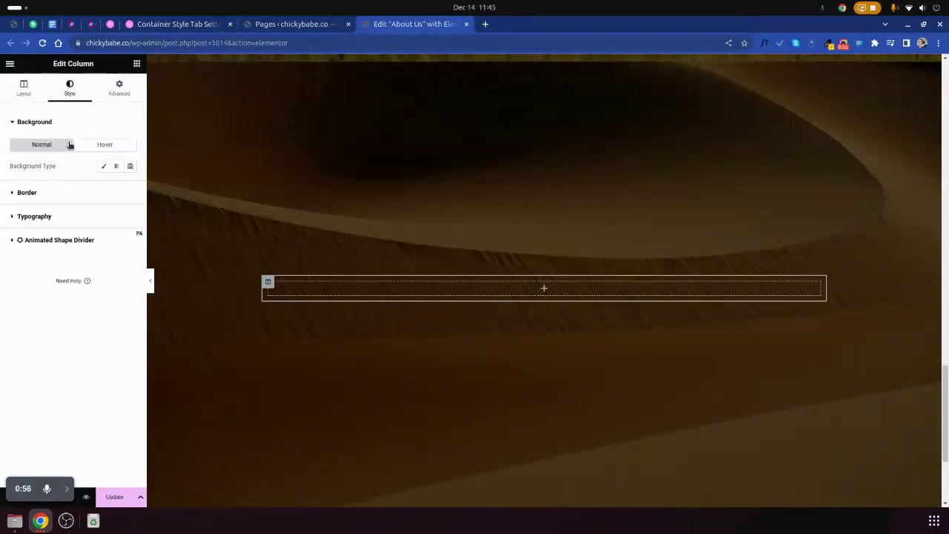
pyautogui.click(117, 167)
pyautogui.click(130, 167)
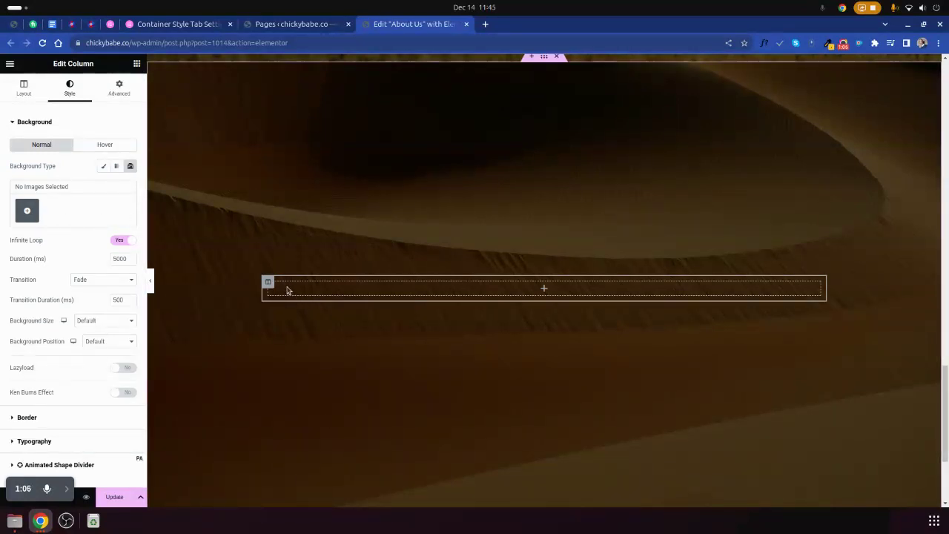
pyautogui.click(104, 166)
# - Reselect the column and check its Advanced padding of 50 px on every side
pyautogui.click(329, 293)
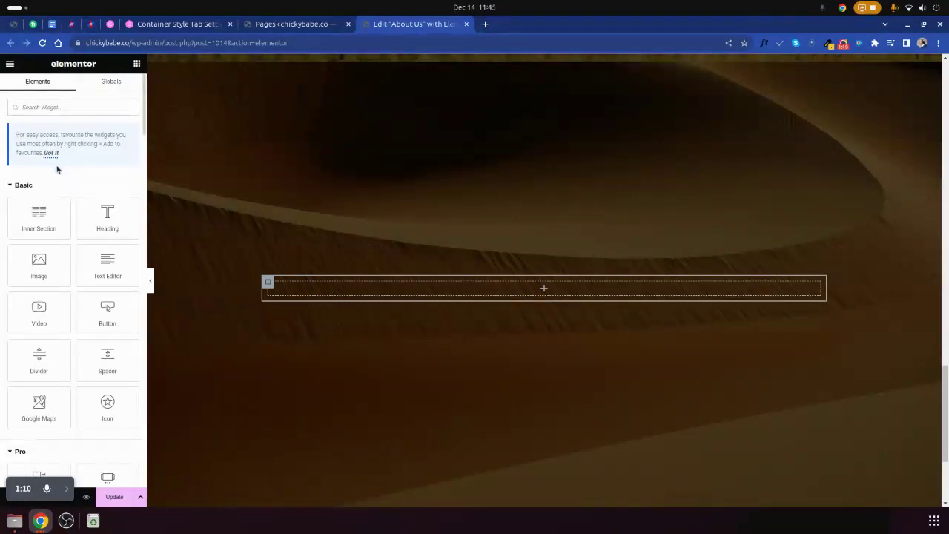
pyautogui.click(268, 282)
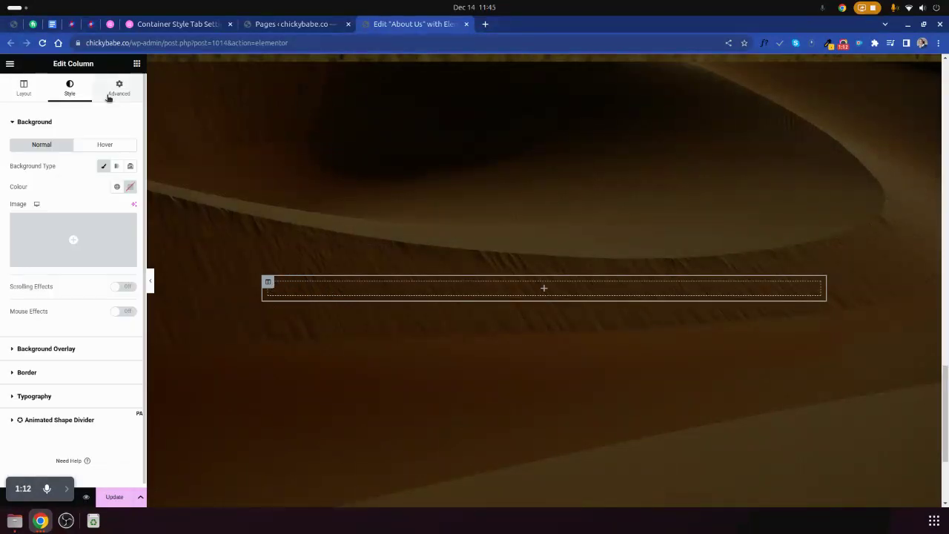
pyautogui.click(118, 88)
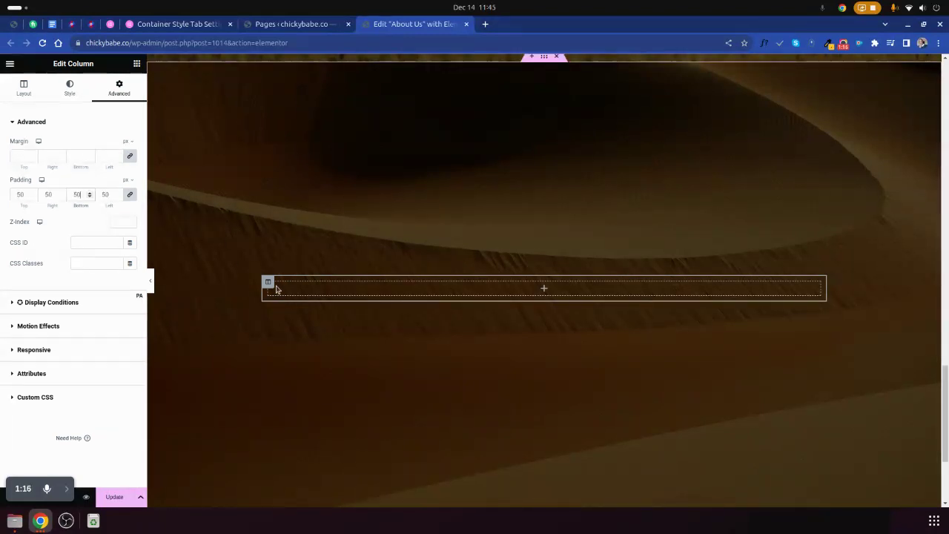
# - Give the column a darker red Classic background colour
pyautogui.click(70, 89)
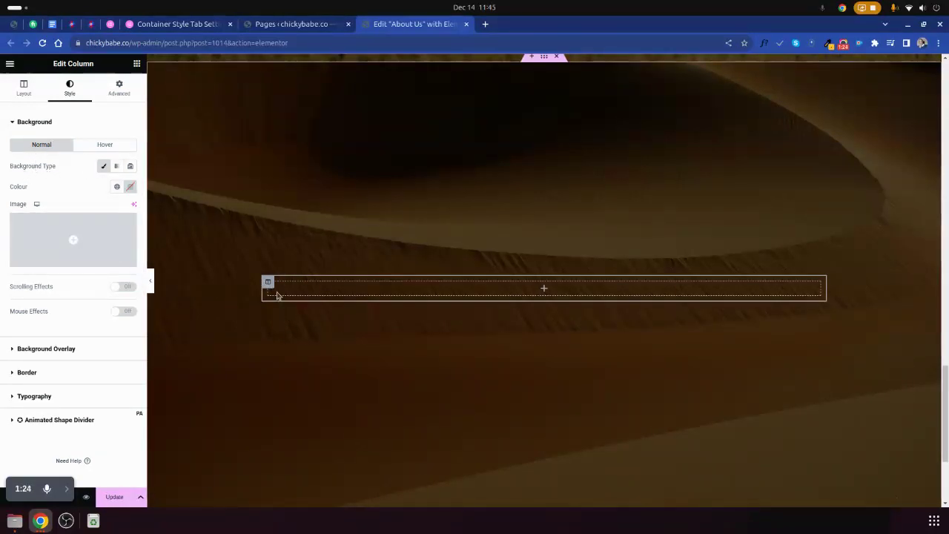
pyautogui.click(129, 187)
pyautogui.click(158, 238)
pyautogui.moveTo(161, 245)
pyautogui.mouseDown()
pyautogui.moveTo(133, 251)
pyautogui.moveTo(168, 250)
pyautogui.mouseUp()
pyautogui.click(136, 63)
# - Add a 115 px Spacer inside the column and fine-tune the red background shade
pyautogui.moveTo(104, 360); pyautogui.dragTo(371, 285)
pyautogui.moveTo(16, 156); pyautogui.dragTo(27, 165)
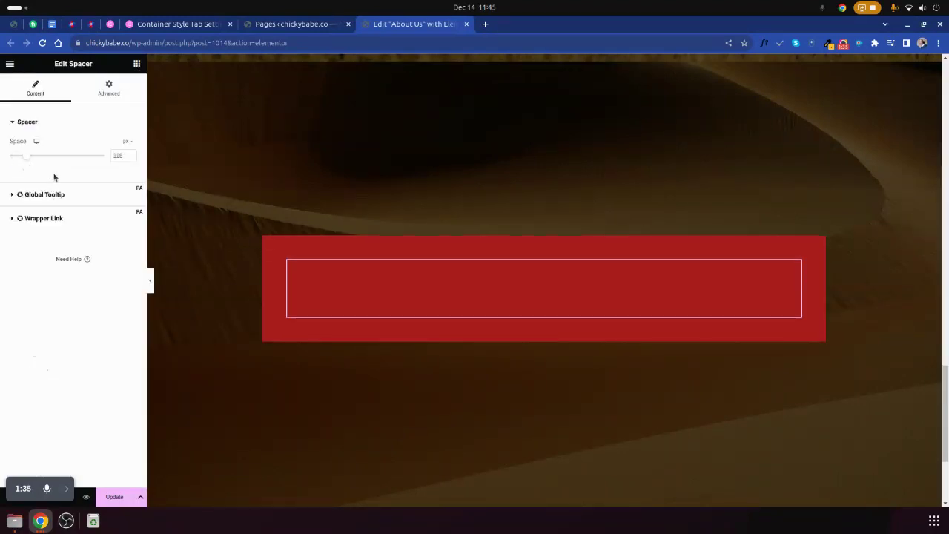
pyautogui.click(269, 243)
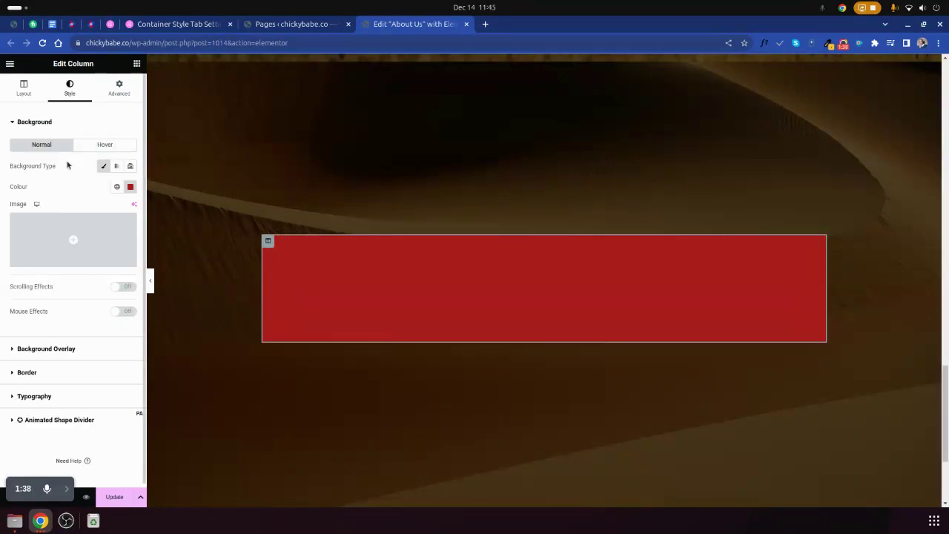
pyautogui.click(130, 186)
pyautogui.moveTo(87, 288)
pyautogui.mouseDown()
pyautogui.moveTo(82, 295)
pyautogui.moveTo(174, 301)
pyautogui.moveTo(176, 257)
pyautogui.moveTo(110, 240)
pyautogui.moveTo(168, 232)
pyautogui.moveTo(141, 264)
pyautogui.moveTo(153, 240)
pyautogui.mouseUp()
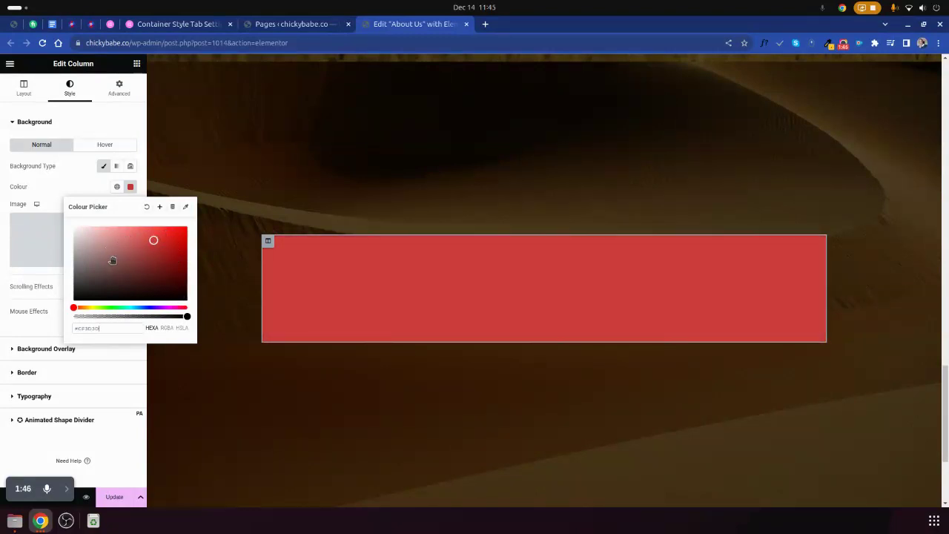
pyautogui.click(116, 180)
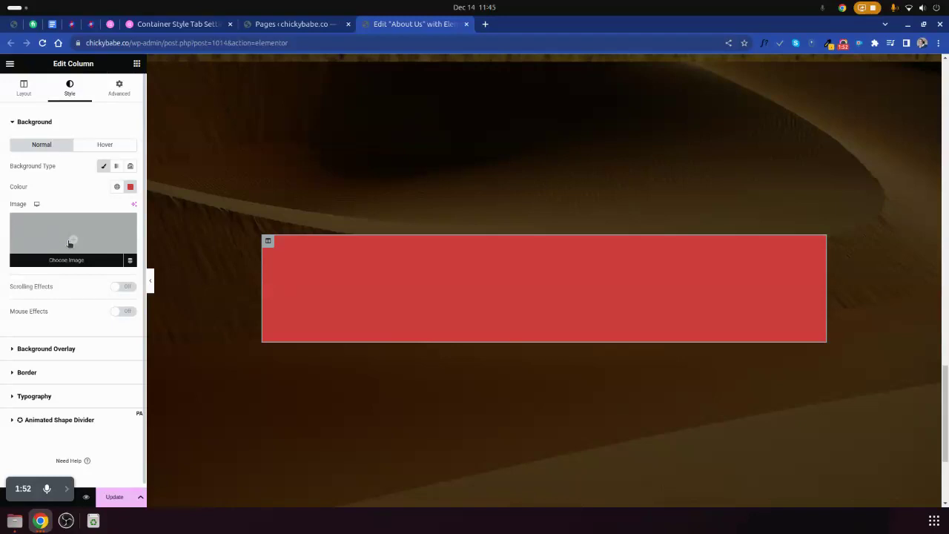
# - Set the yacht photo from the Media Library as the column's background image
pyautogui.click(77, 240)
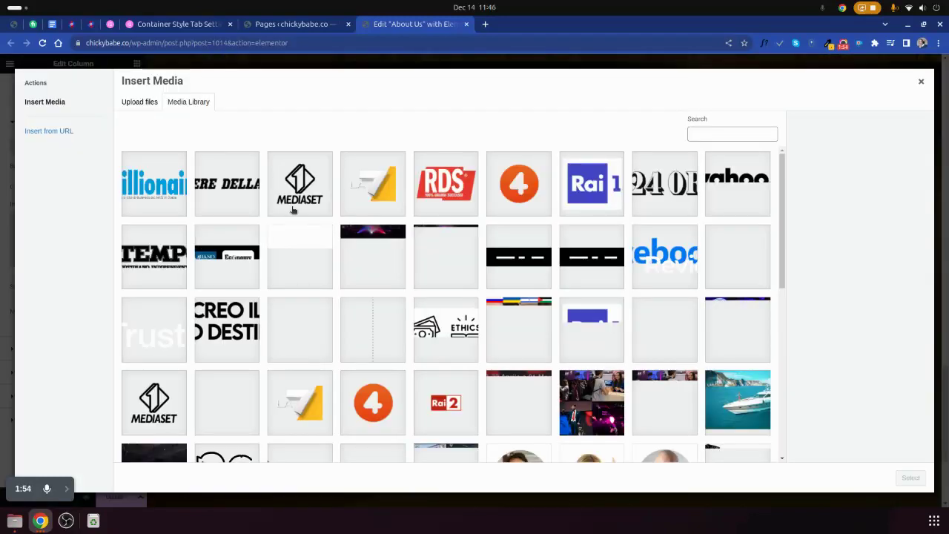
pyautogui.scroll(-1, 517, 279)
pyautogui.click(750, 341)
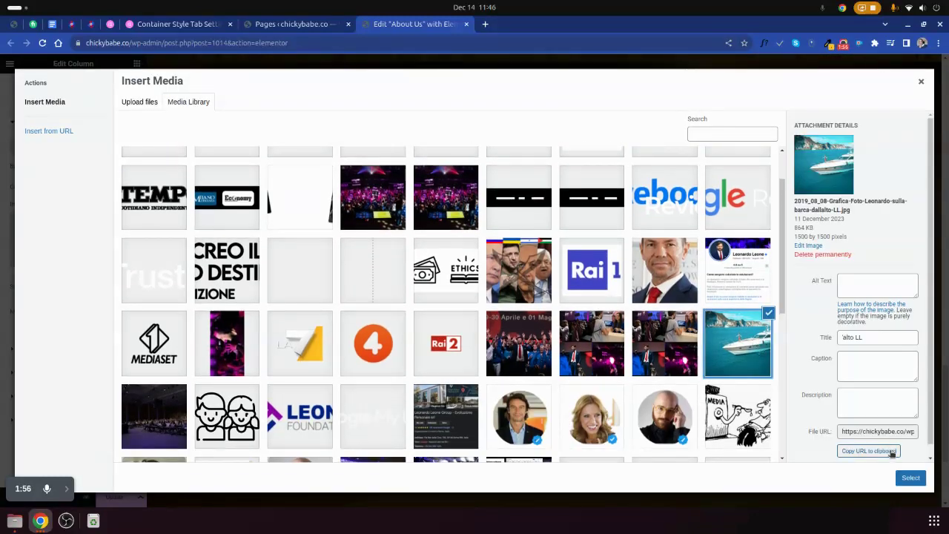
pyautogui.click(911, 480)
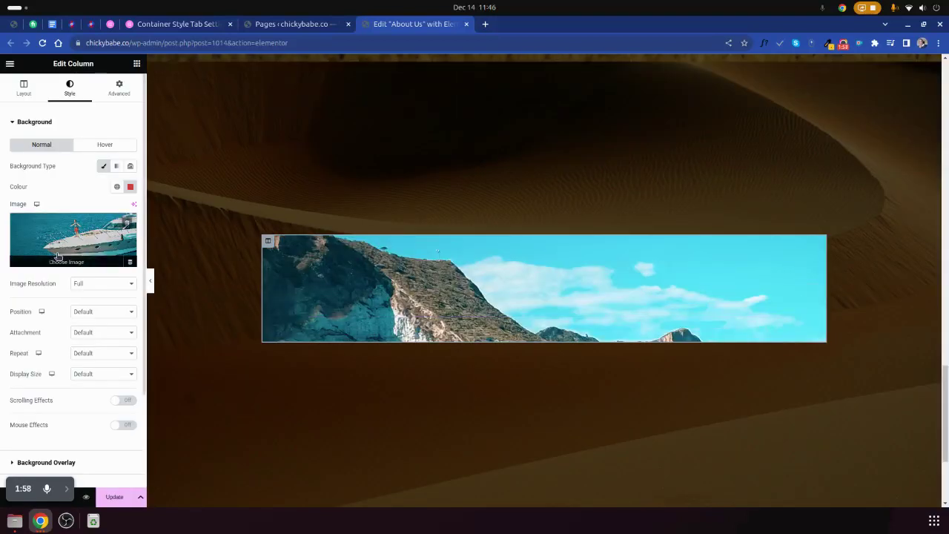
# - Set the background to Centre Centre, No-repeat, and switch on Scrolling Effects
pyautogui.click(92, 312)
pyautogui.click(93, 331)
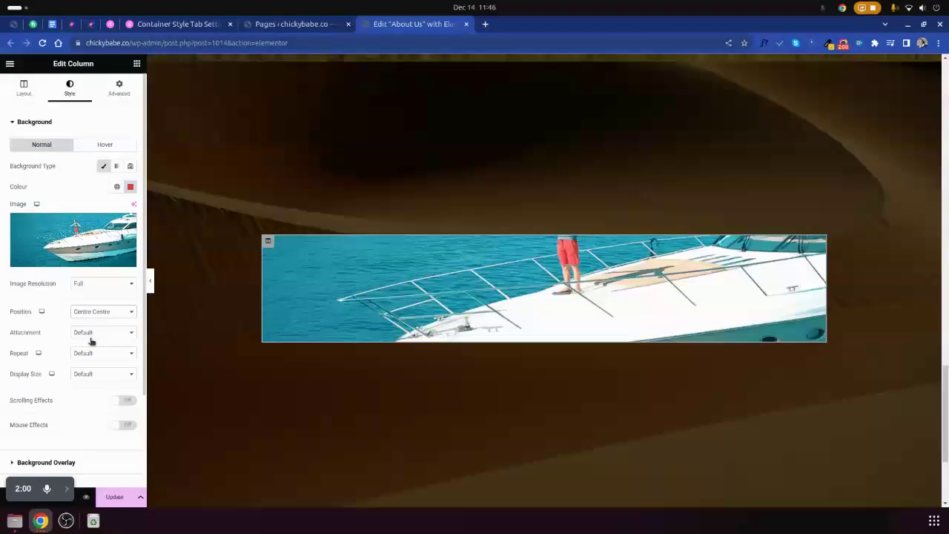
pyautogui.click(88, 359)
pyautogui.click(85, 372)
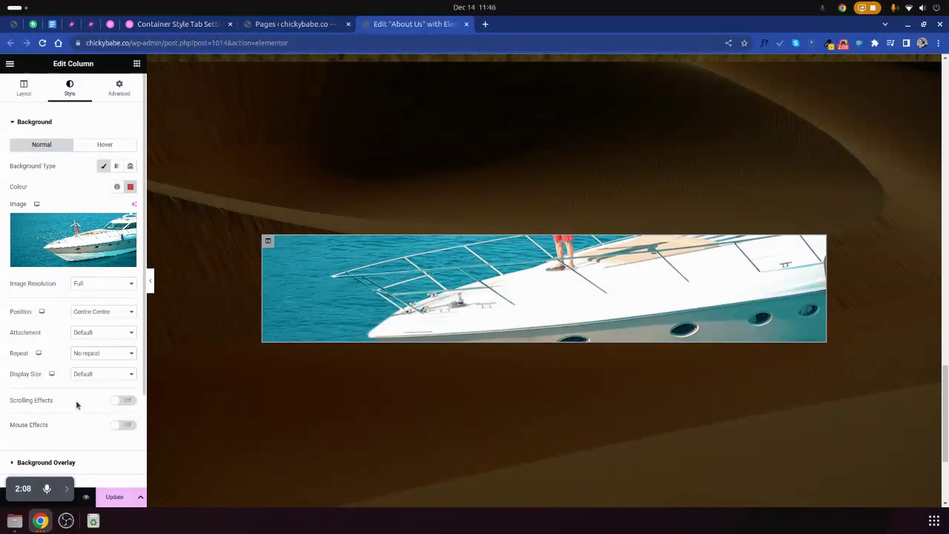
pyautogui.click(121, 401)
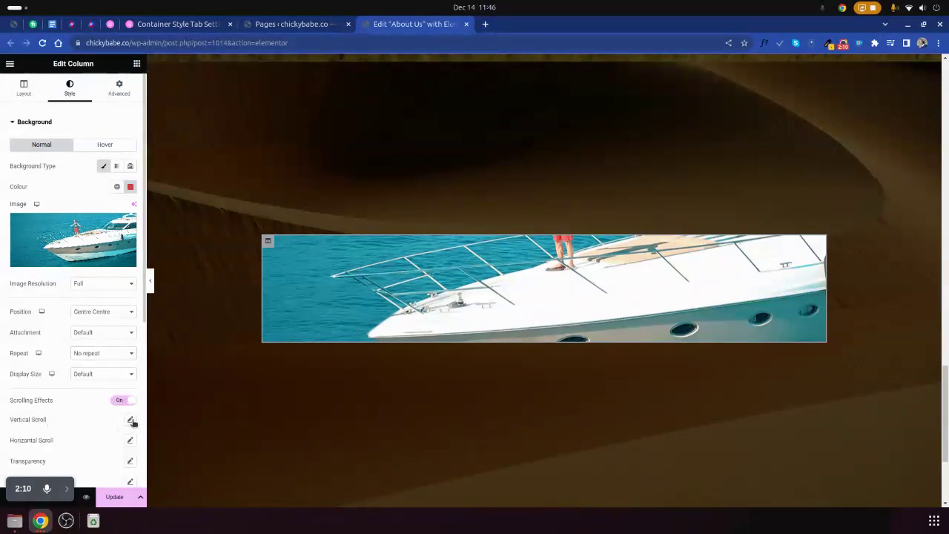
# - Reset the Vertical and Horizontal Scroll effects to their defaults
pyautogui.click(129, 420)
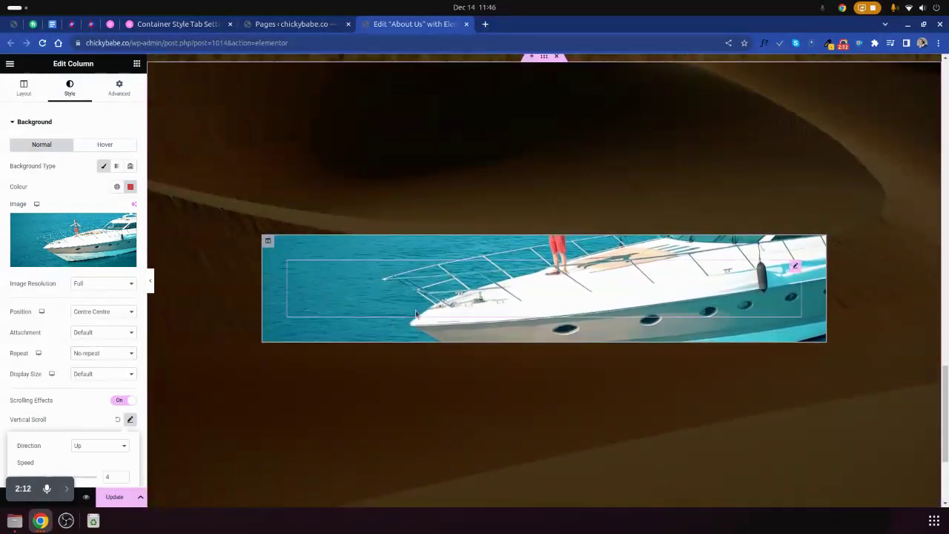
pyautogui.click(117, 420)
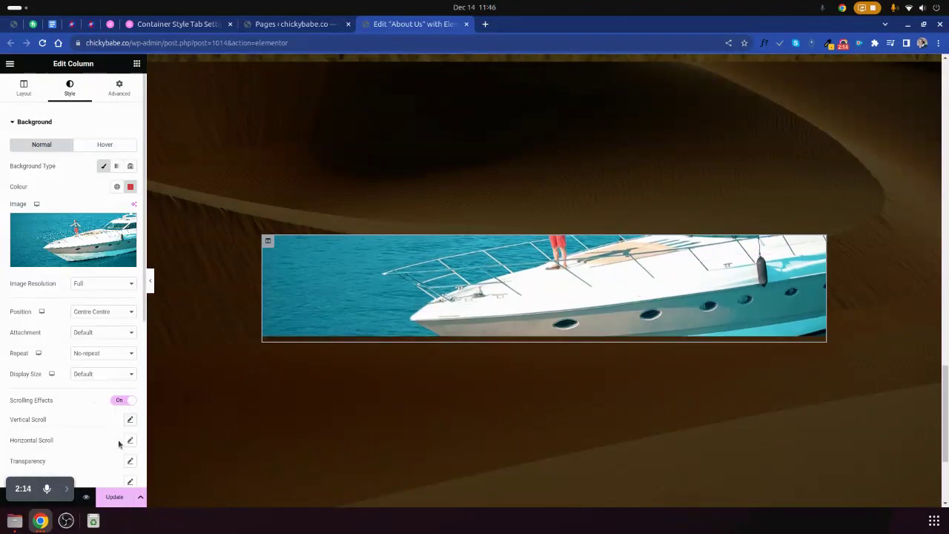
pyautogui.click(129, 441)
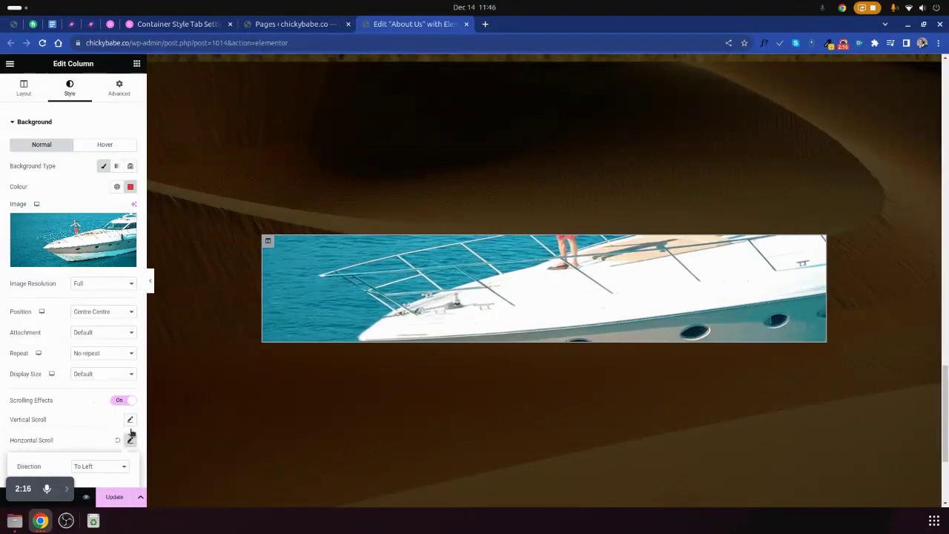
pyautogui.click(117, 440)
pyautogui.scroll(-3, 104, 415)
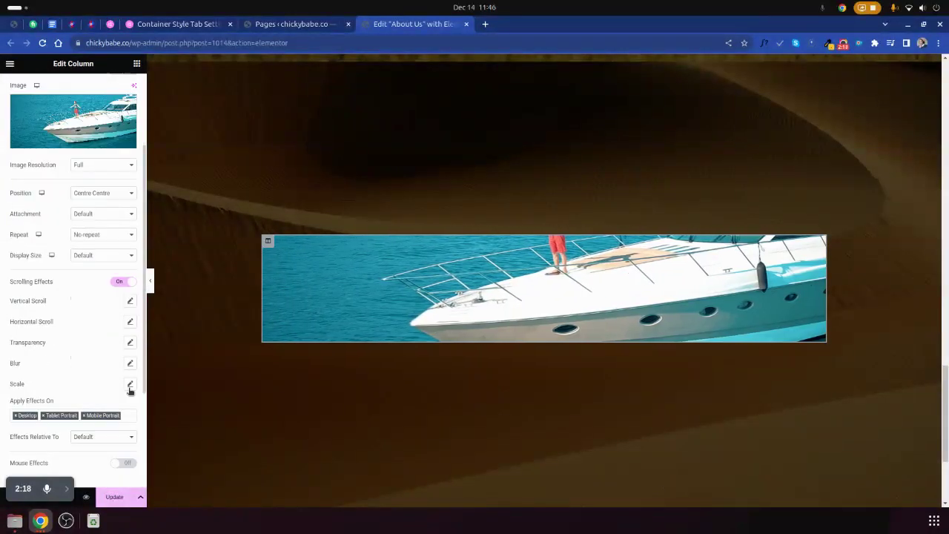
# - Try the Transparency effect with Fade Out, then Fade Out In directions
pyautogui.click(131, 343)
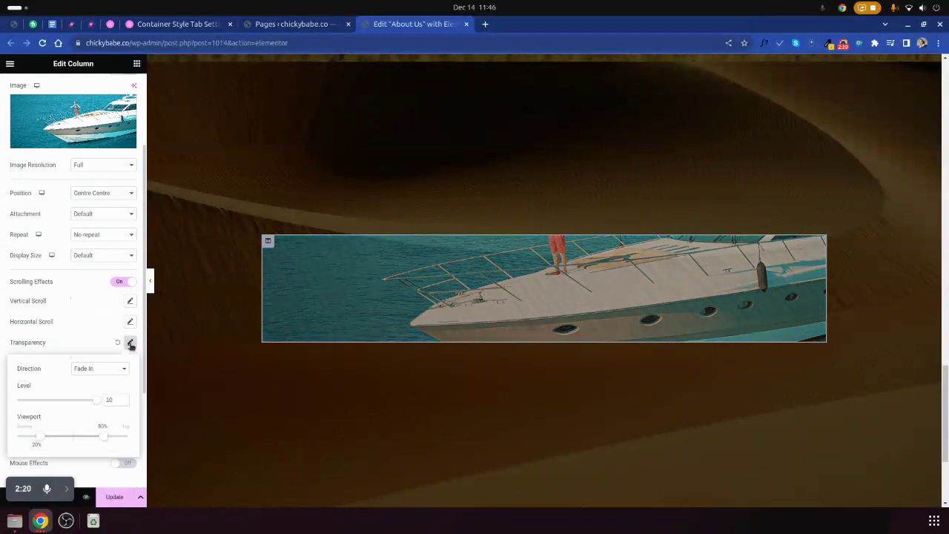
pyautogui.click(86, 370)
pyautogui.click(89, 386)
pyautogui.click(91, 370)
pyautogui.click(89, 396)
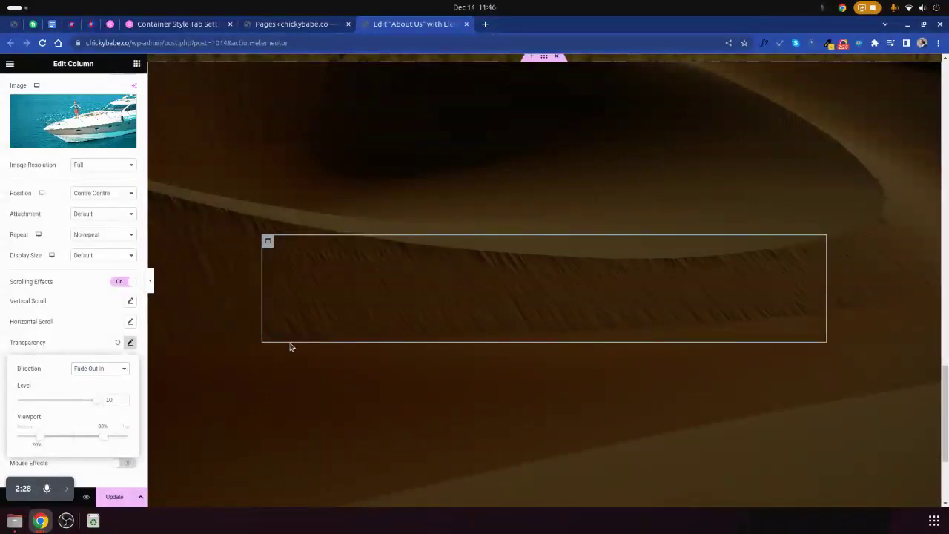
pyautogui.scroll(-2, 334, 314)
pyautogui.scroll(3, 283, 318)
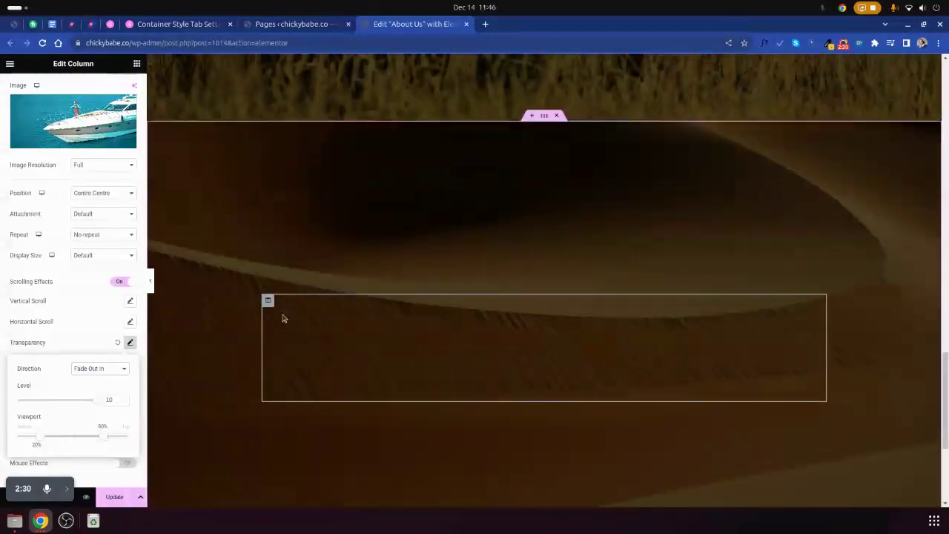
# - Reset the Transparency scrolling effect to its default settings
pyautogui.click(93, 368)
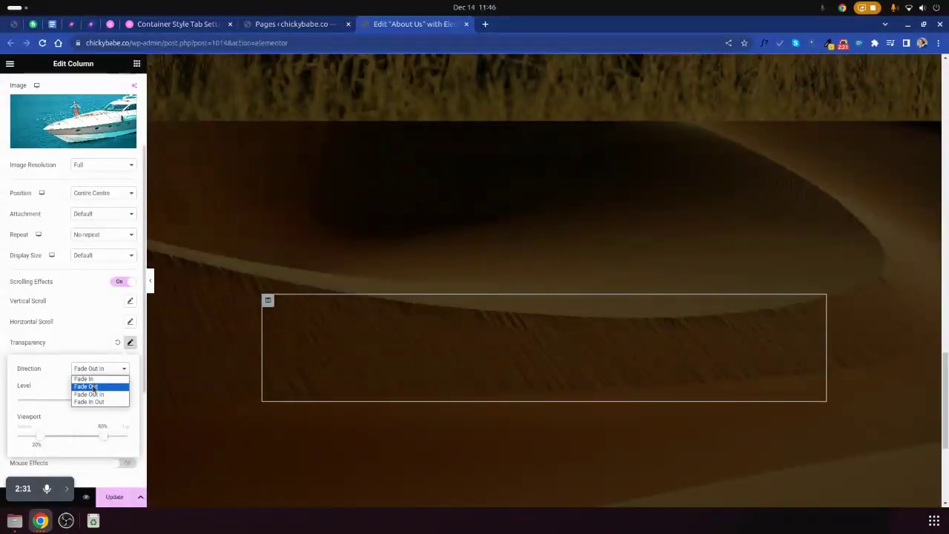
pyautogui.click(118, 342)
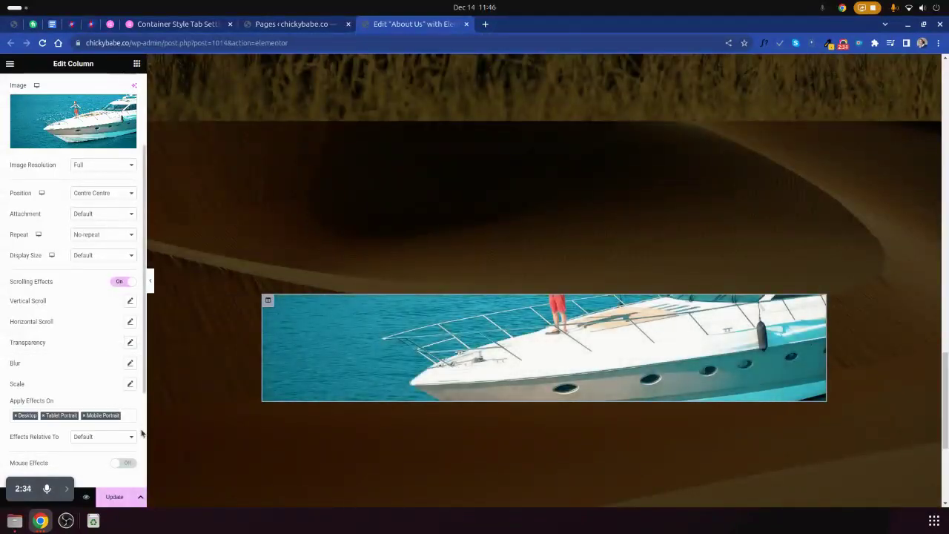
pyautogui.scroll(-1, 79, 426)
pyautogui.scroll(4, 78, 426)
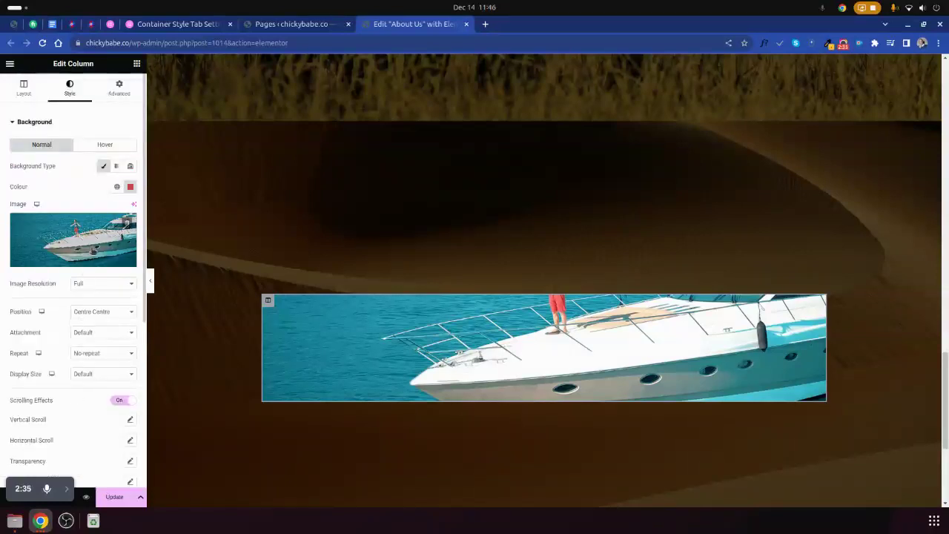
# - Look at a Classic colour for the Background Hover state, then return to Normal
pyautogui.click(105, 147)
pyautogui.click(116, 167)
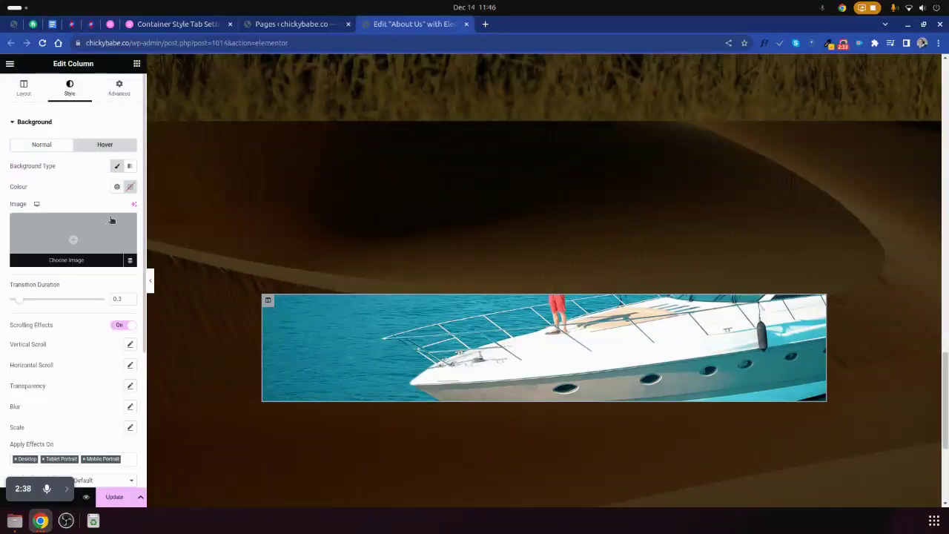
pyautogui.click(130, 187)
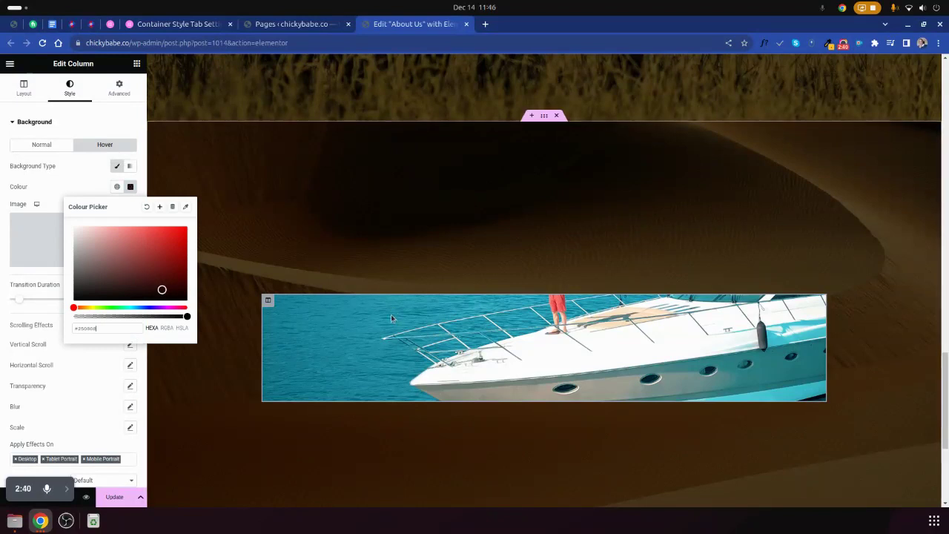
pyautogui.click(42, 145)
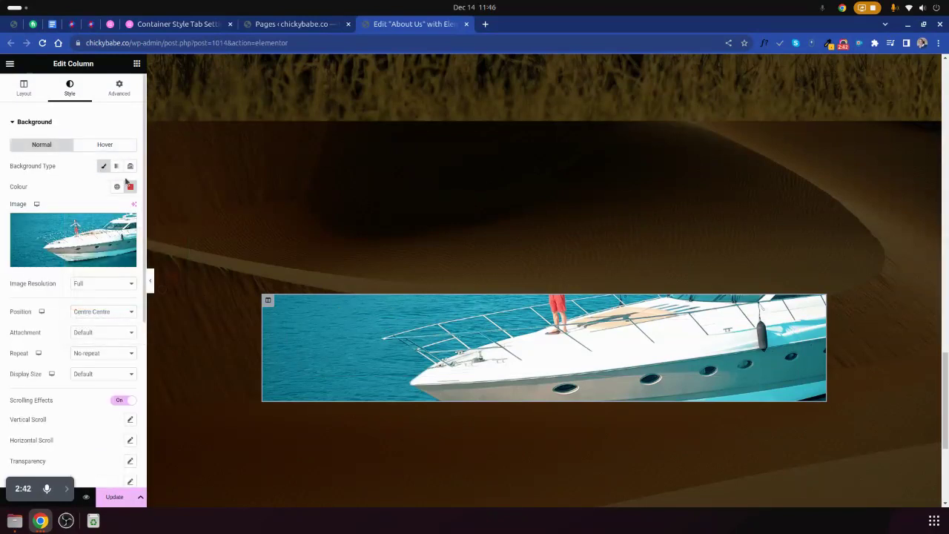
# - Make the Normal background a Gradient whose first colour is near-black #050505
pyautogui.click(116, 166)
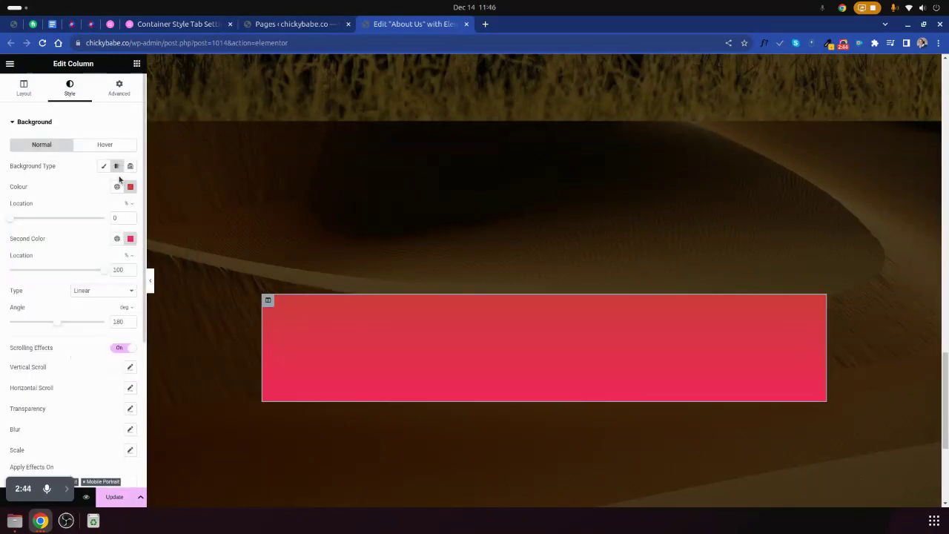
pyautogui.click(130, 187)
pyautogui.moveTo(97, 265); pyautogui.dragTo(74, 299)
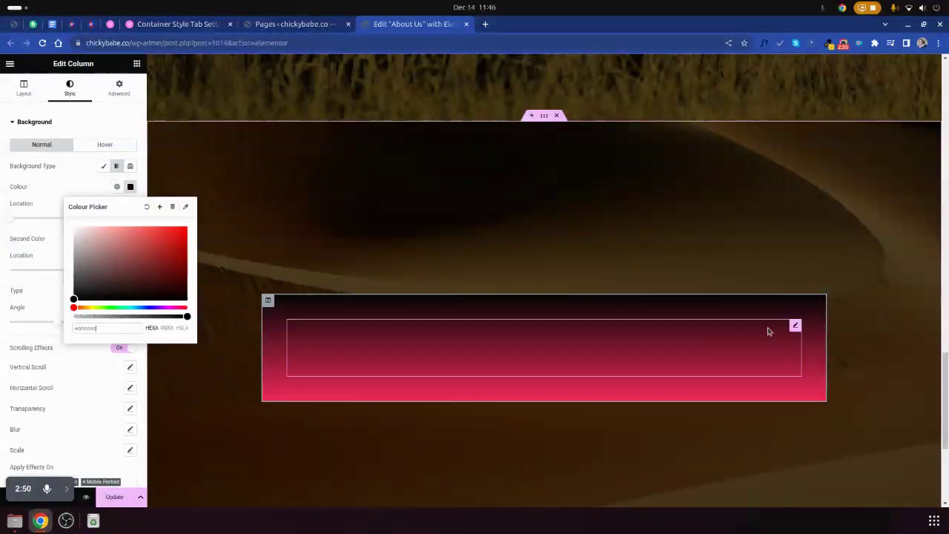
pyautogui.click(97, 194)
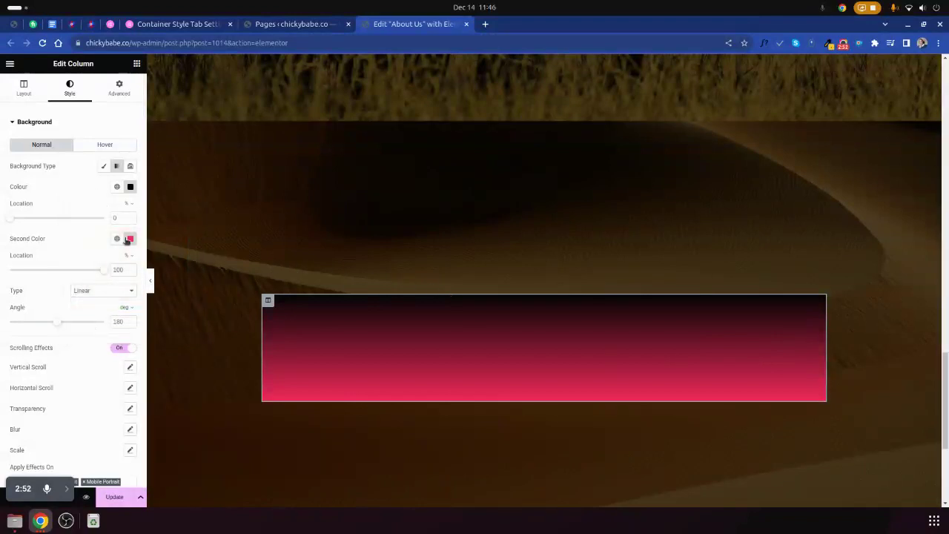
# - Make the background a Slideshow gallery of two event photos and the yacht image
pyautogui.click(131, 166)
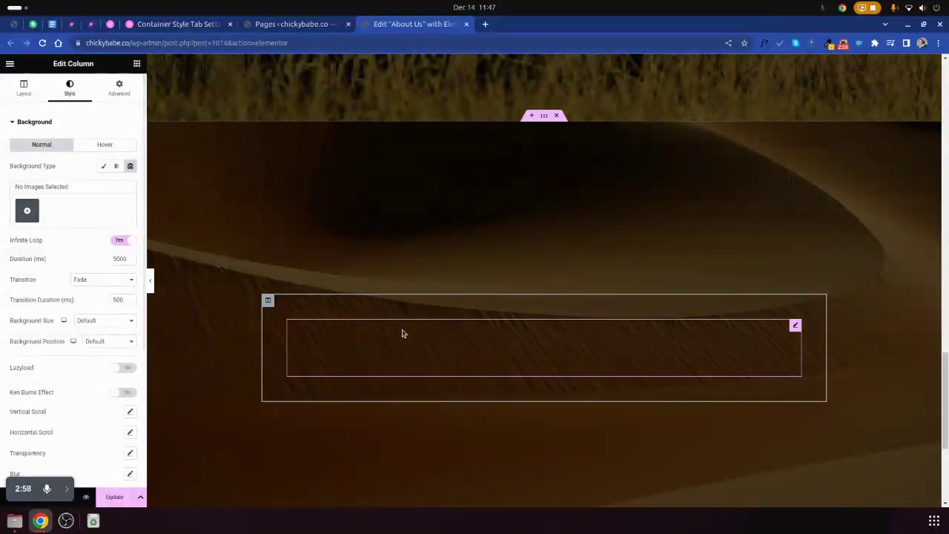
pyautogui.click(27, 211)
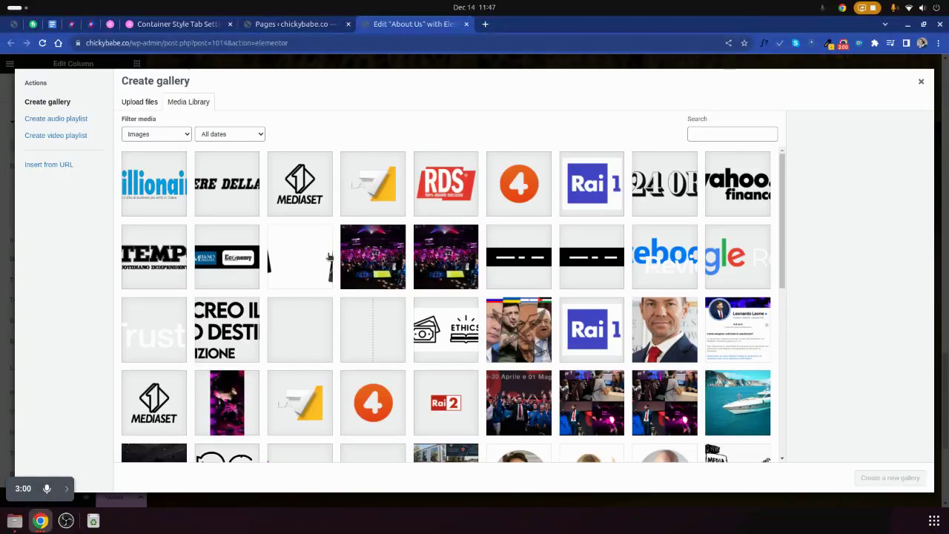
pyautogui.scroll(-1, 639, 377)
pyautogui.click(519, 342)
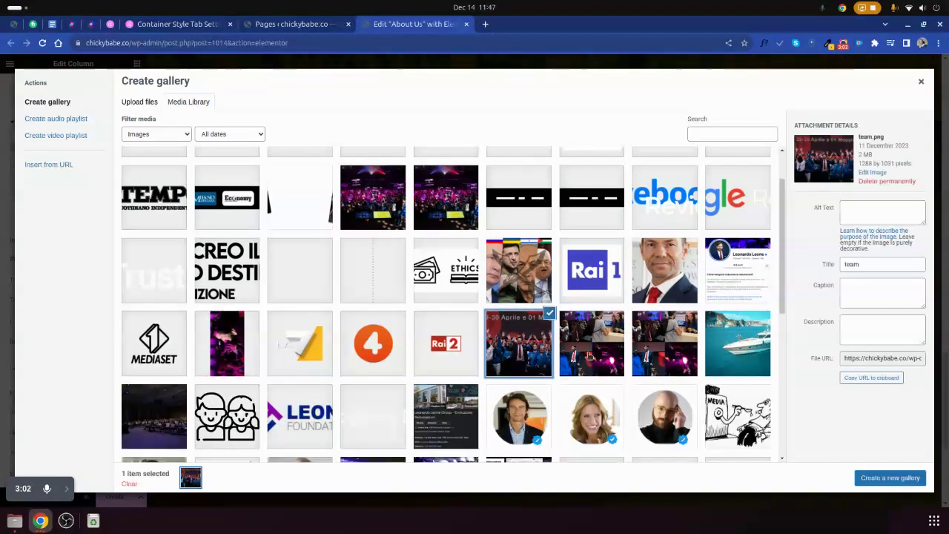
pyautogui.click(592, 343)
pyautogui.click(665, 343)
pyautogui.click(695, 316)
pyautogui.click(737, 343)
pyautogui.click(890, 478)
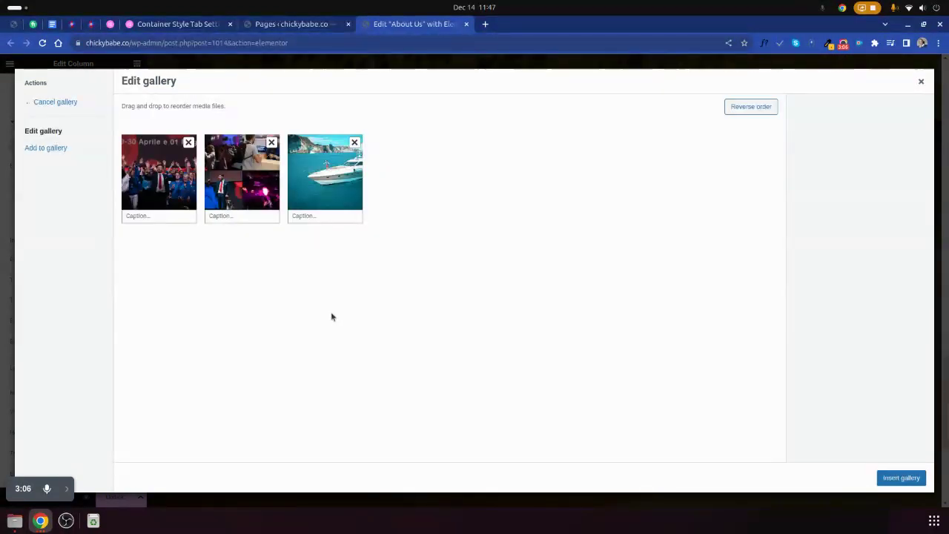
pyautogui.click(898, 479)
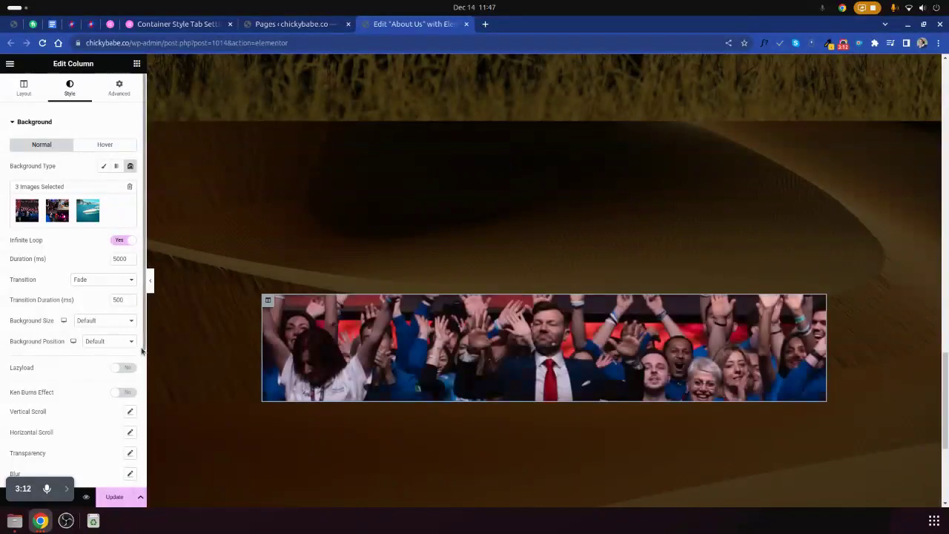
# - Set the slideshow Background Size to Cover and Position to Centre Centre
pyautogui.click(95, 327)
pyautogui.click(92, 347)
pyautogui.click(110, 343)
pyautogui.click(110, 360)
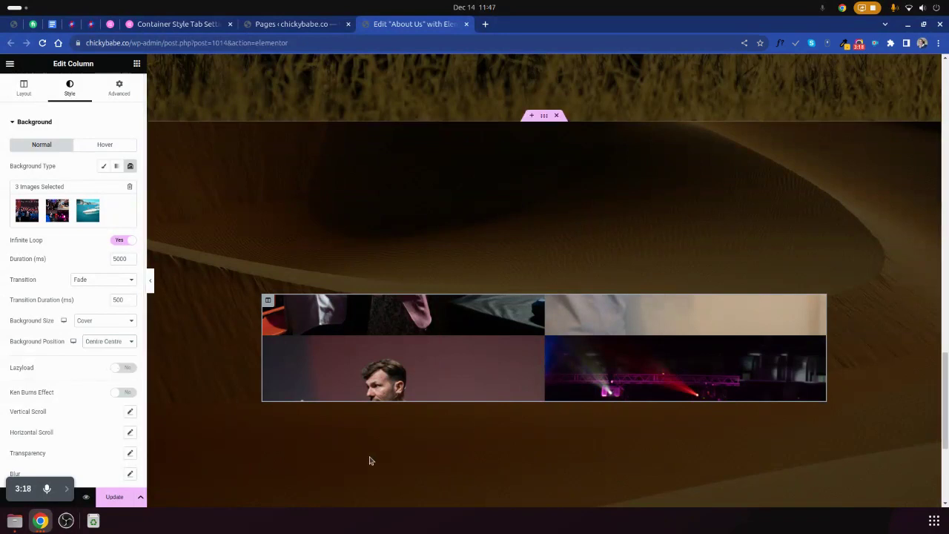
# - Enlarge the inner Spacer to 303 px, then reselect the column
pyautogui.click(343, 361)
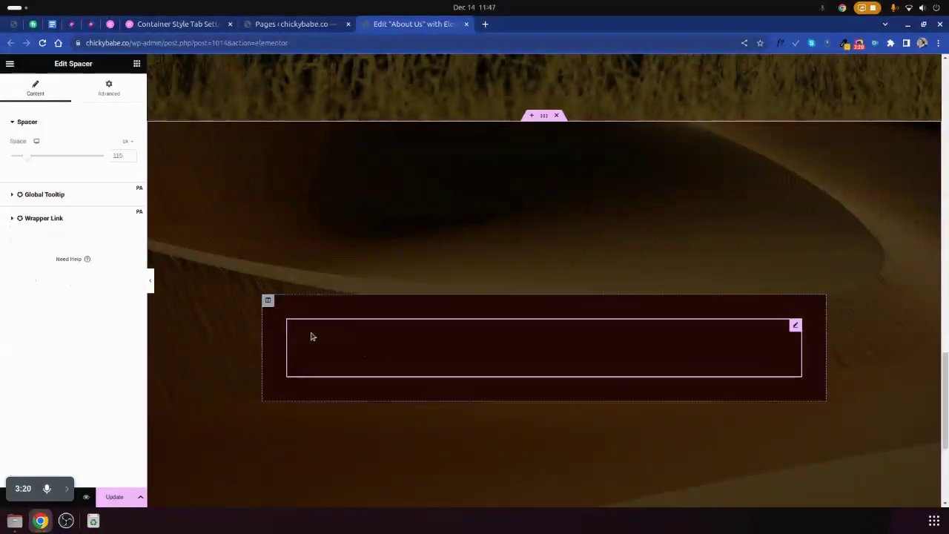
pyautogui.moveTo(18, 158); pyautogui.dragTo(50, 190)
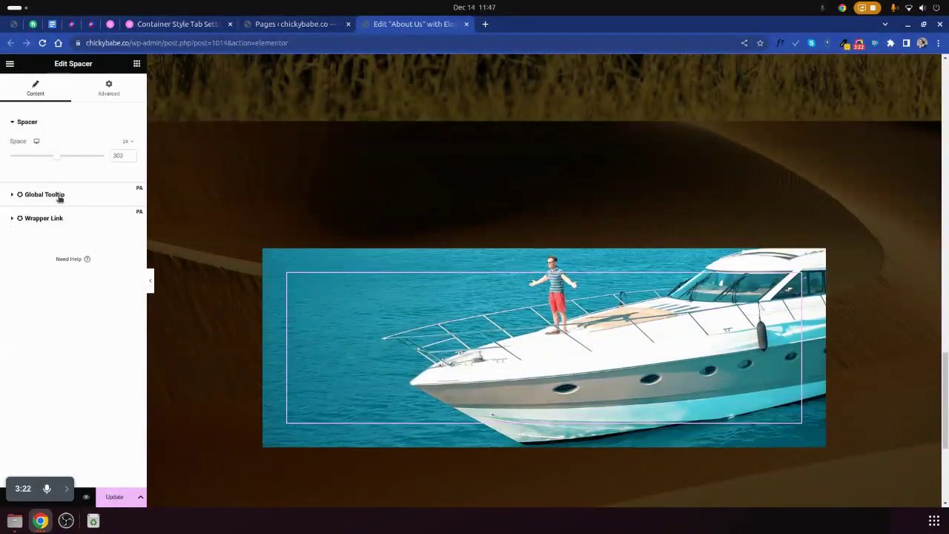
pyautogui.click(267, 253)
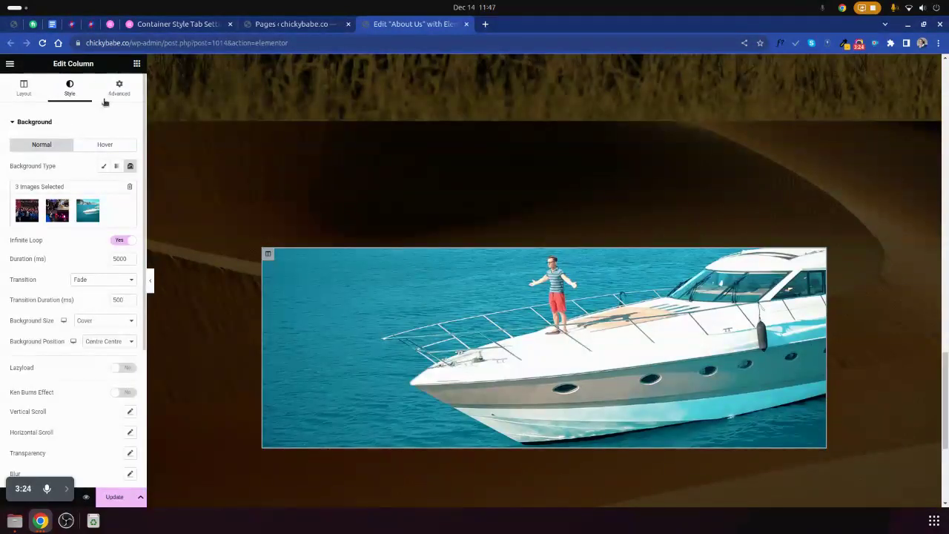
# - Delete the hex value of the column's Background Hover colour, then return to Normal
pyautogui.click(105, 145)
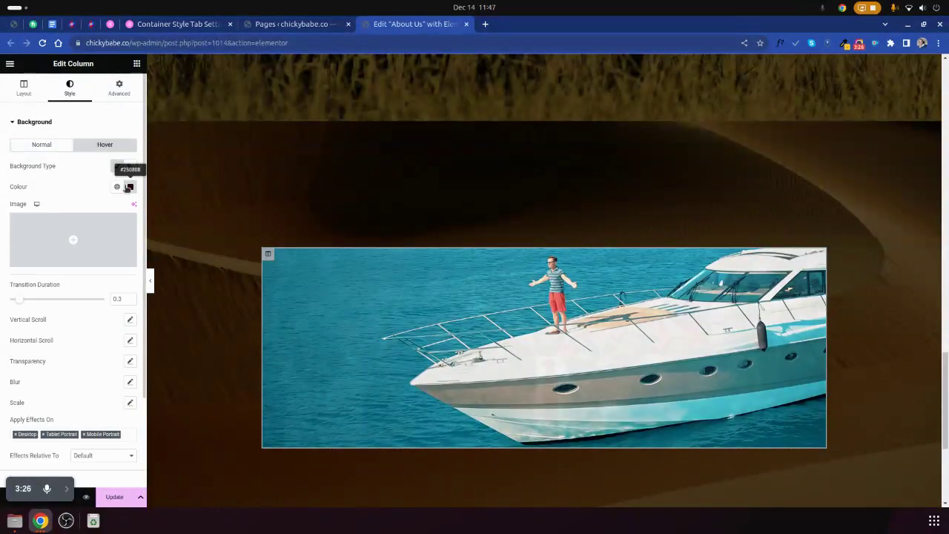
pyautogui.click(130, 186)
pyautogui.press('BackSpace')
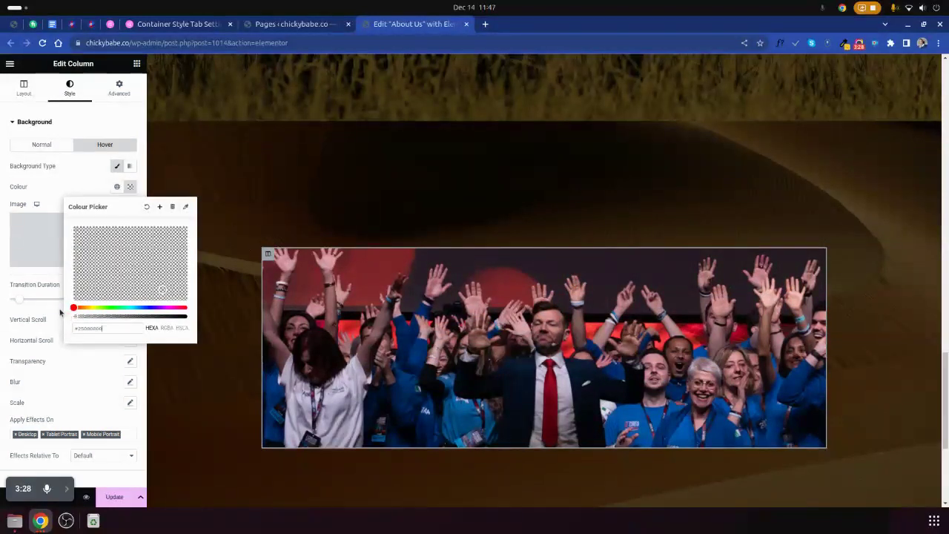
pyautogui.click(41, 145)
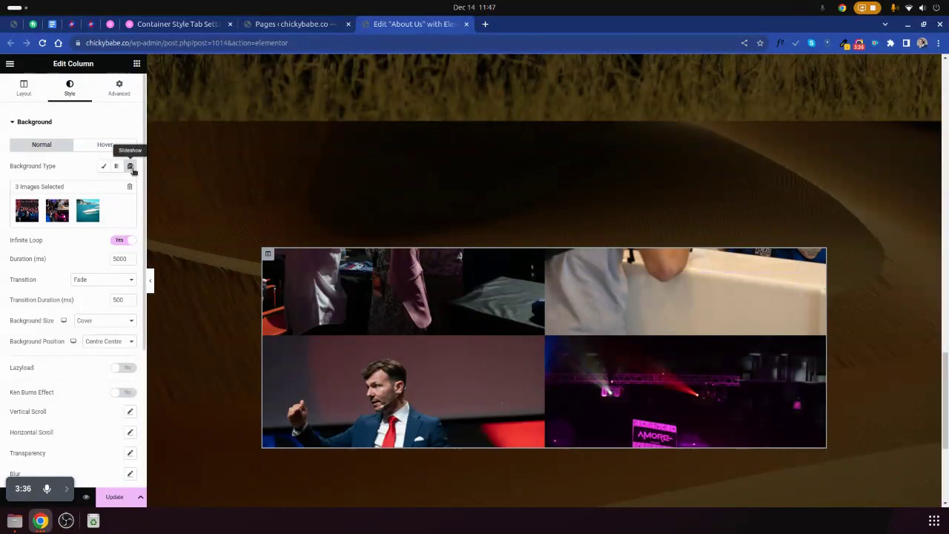
# - Set the slideshow background transition to Slide Right
pyautogui.click(98, 281)
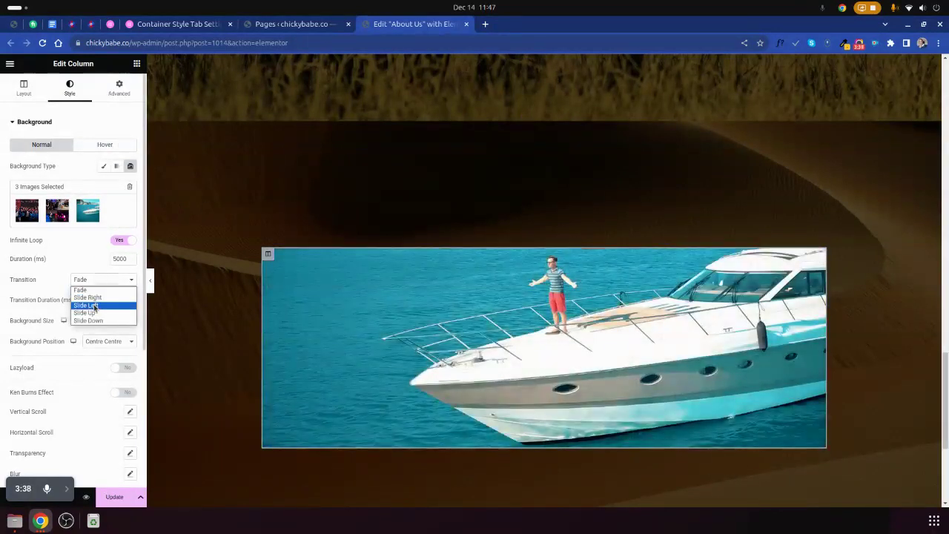
pyautogui.click(80, 334)
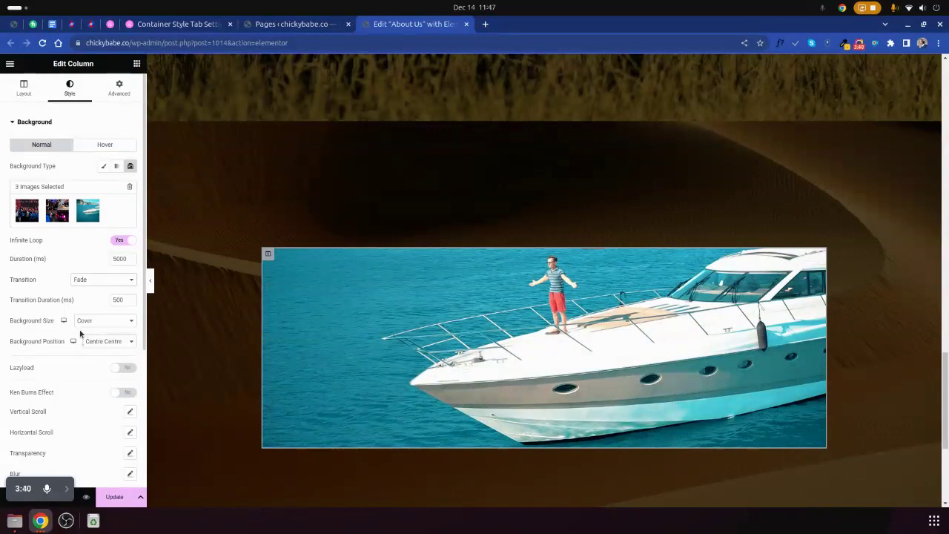
pyautogui.click(86, 281)
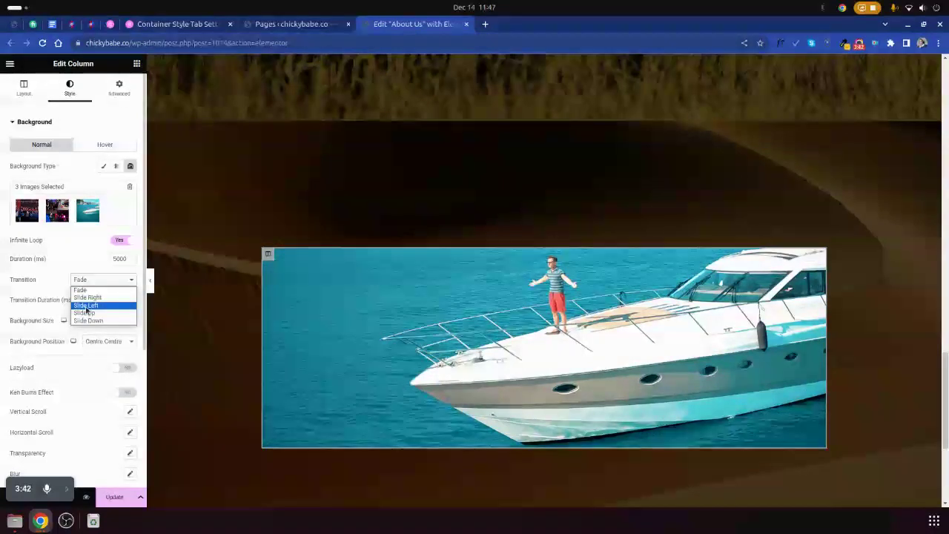
pyautogui.click(86, 305)
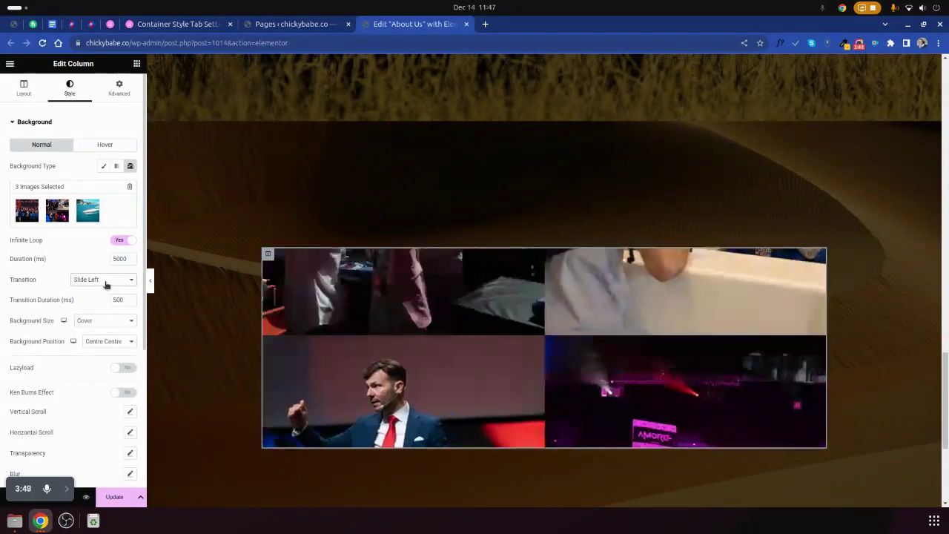
pyautogui.click(103, 284)
pyautogui.click(95, 300)
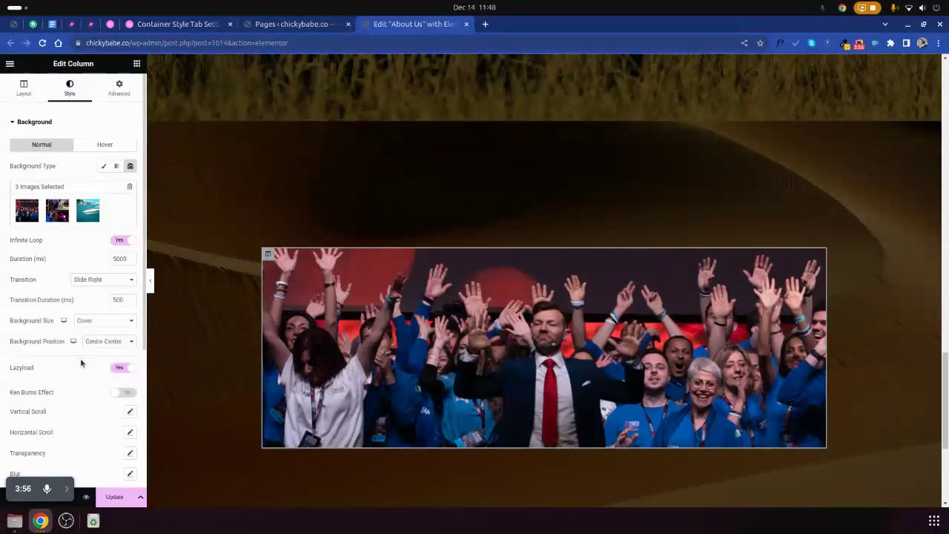
# - Turn on the Ken Burns effect with direction Out and update the page
pyautogui.click(123, 393)
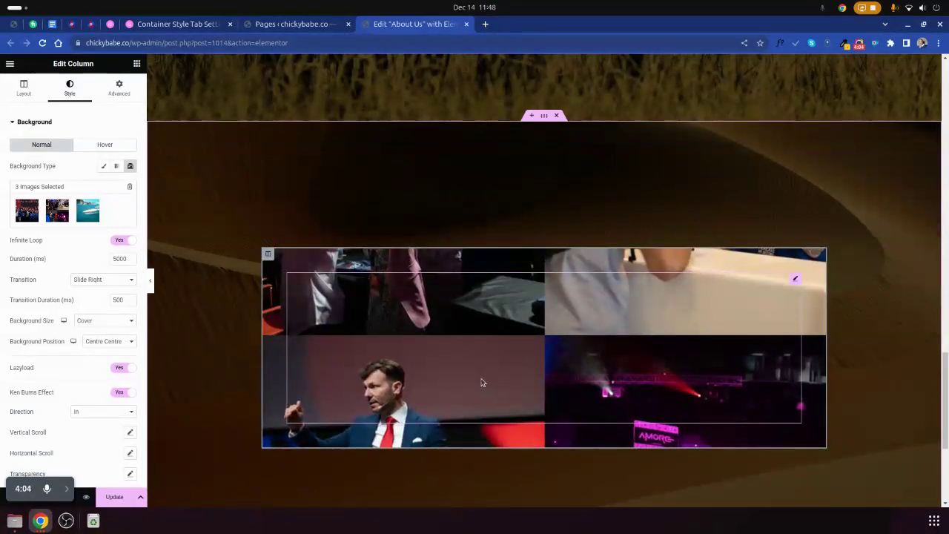
pyautogui.click(111, 411)
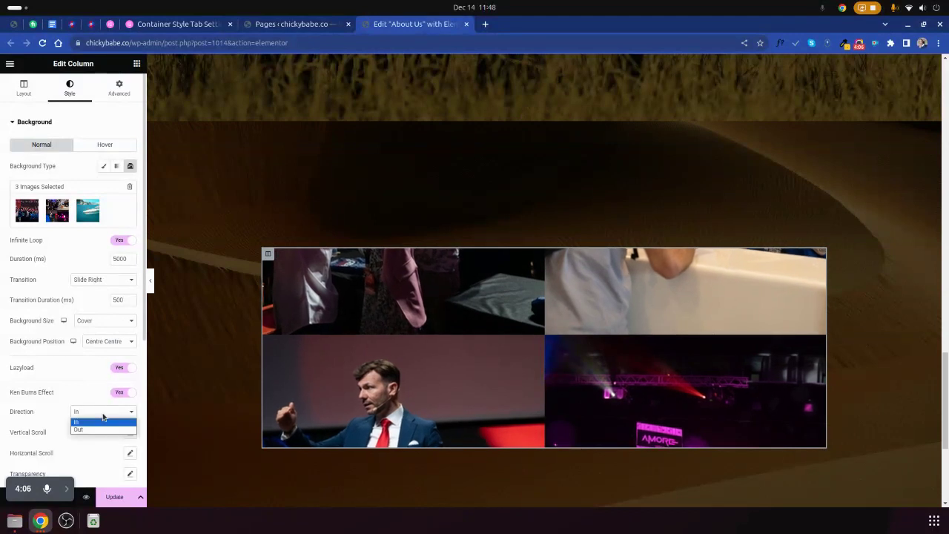
pyautogui.click(103, 430)
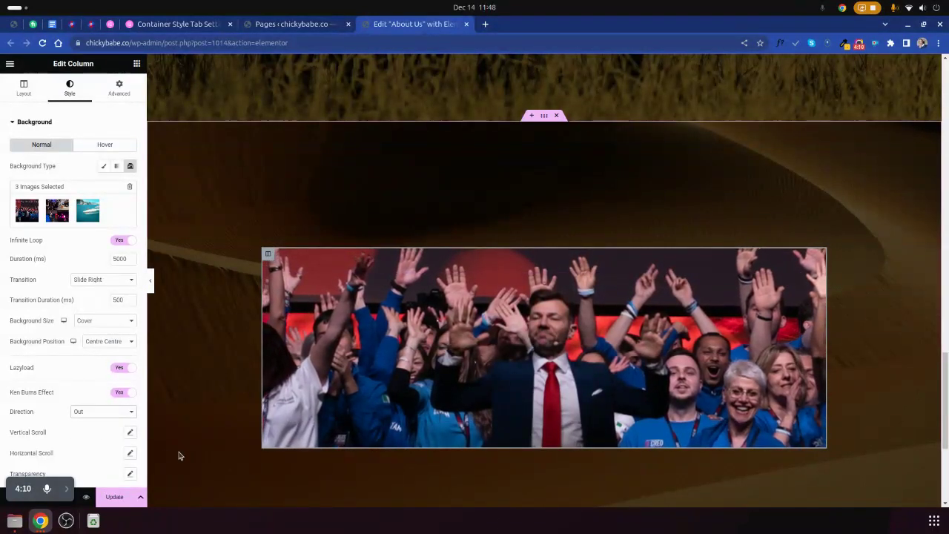
pyautogui.click(114, 497)
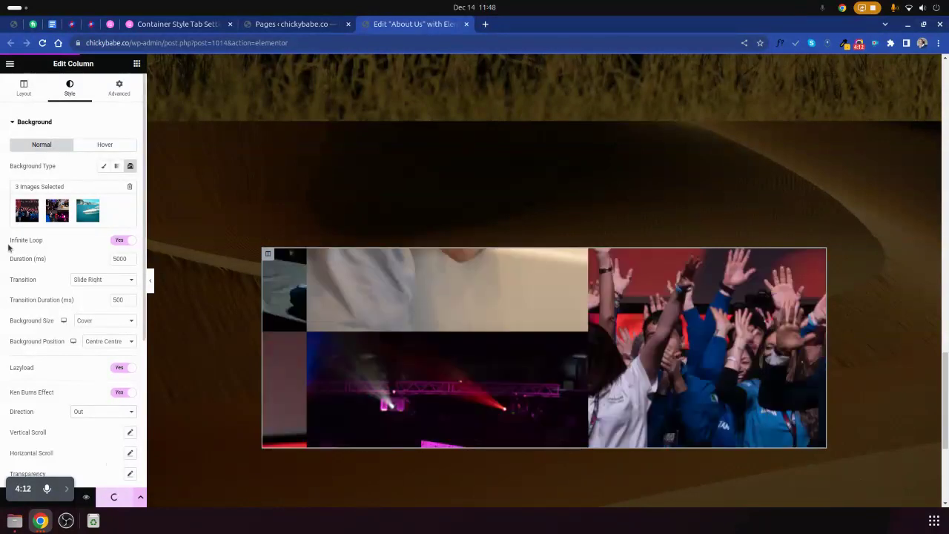
pyautogui.scroll(-3, 30, 245)
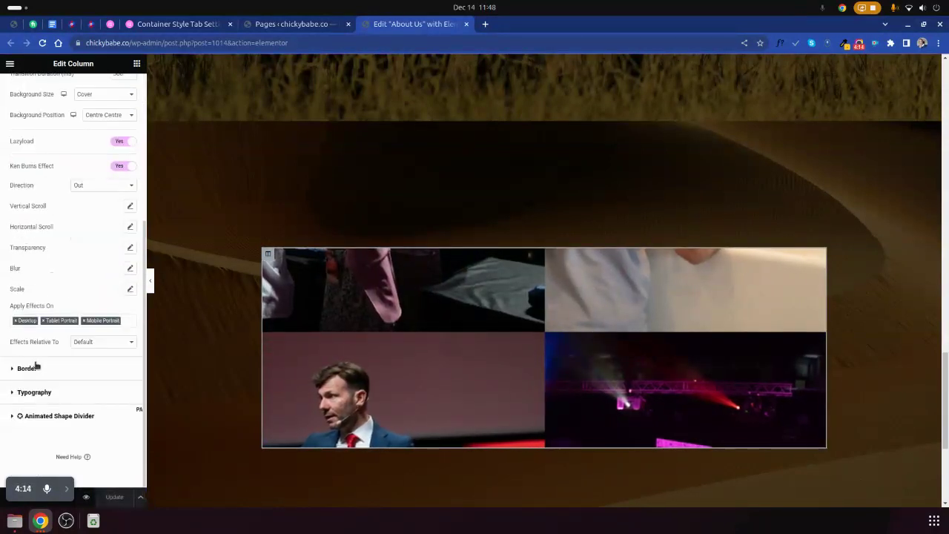
# - Give the column a Solid border, width 8, coloured white
pyautogui.click(34, 367)
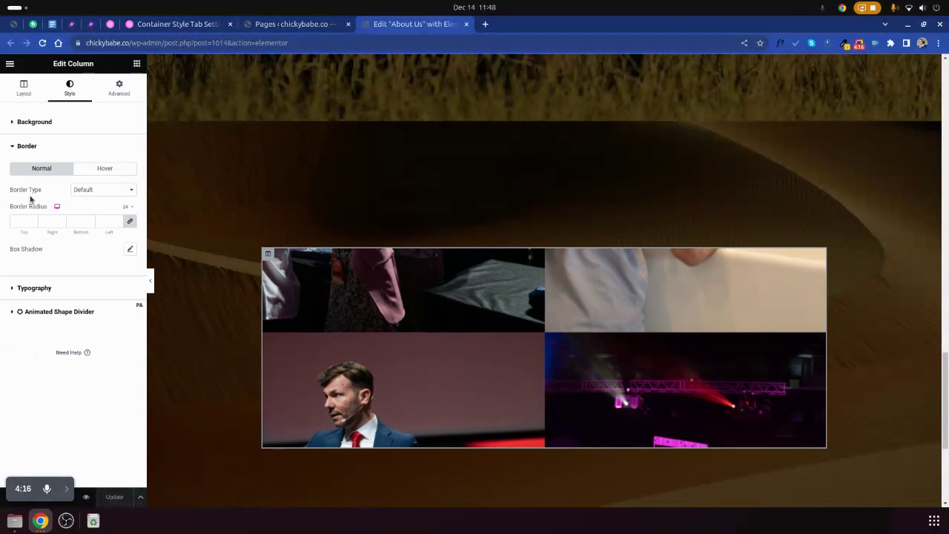
pyautogui.moveTo(8, 191); pyautogui.dragTo(42, 191)
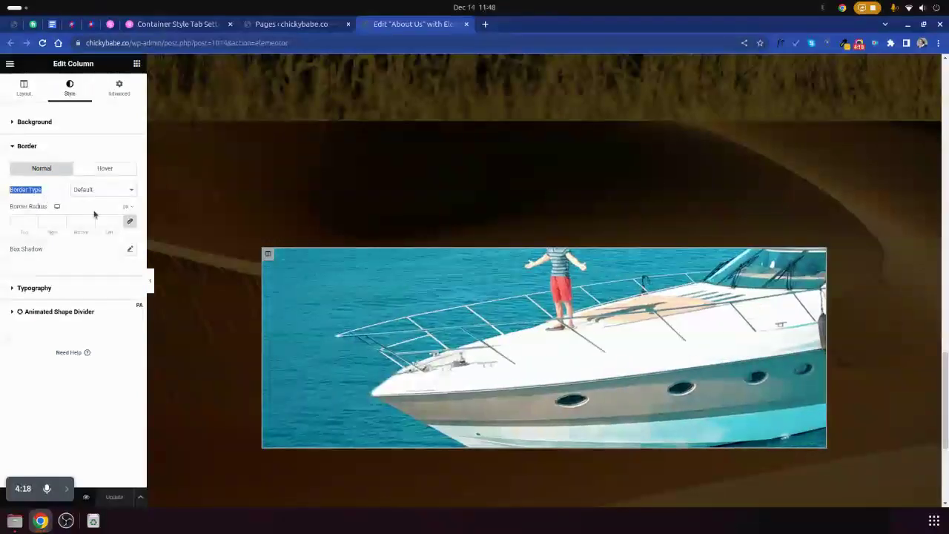
pyautogui.click(91, 191)
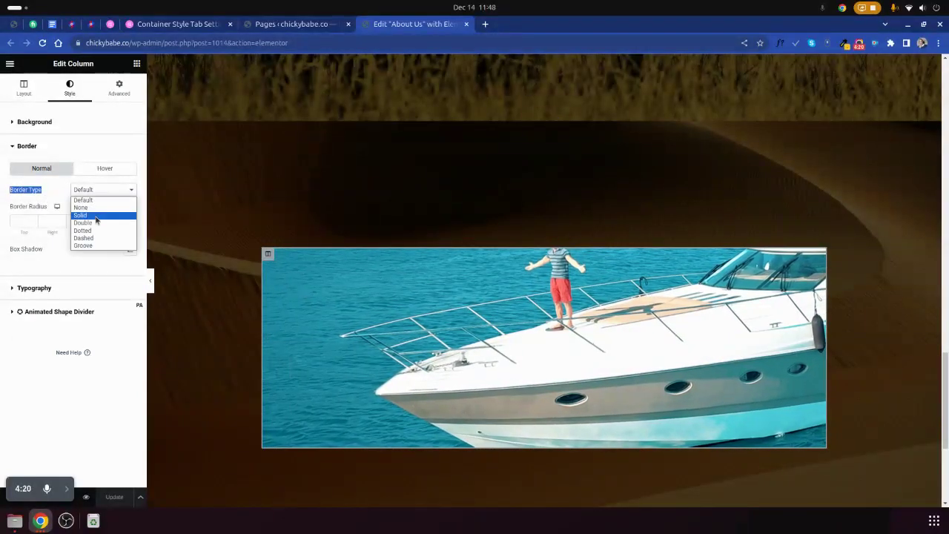
pyautogui.click(83, 215)
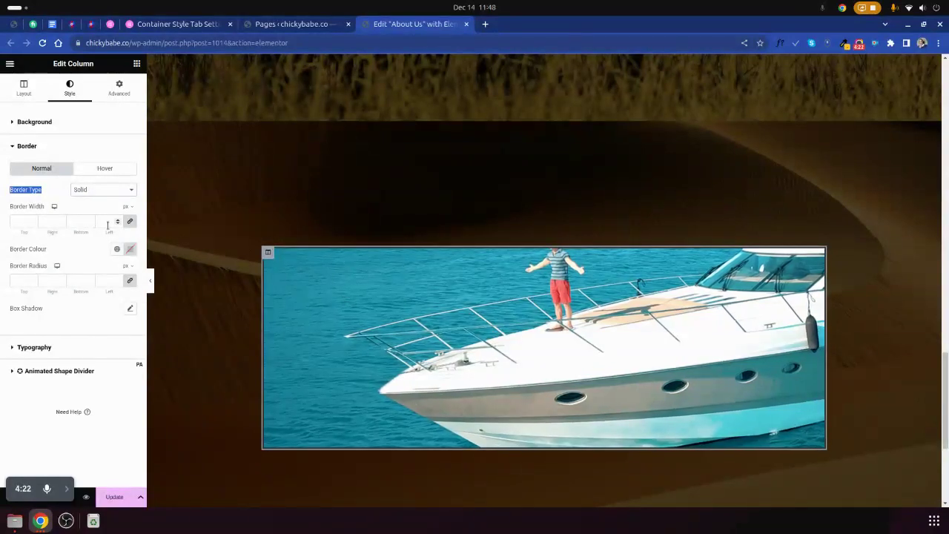
pyautogui.click(107, 223)
pyautogui.write('8')
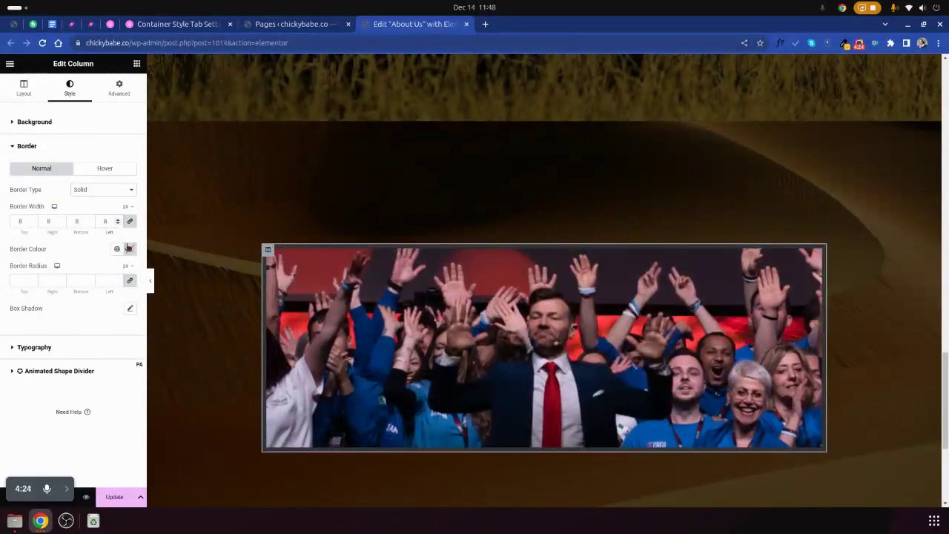
pyautogui.click(130, 249)
pyautogui.click(159, 288)
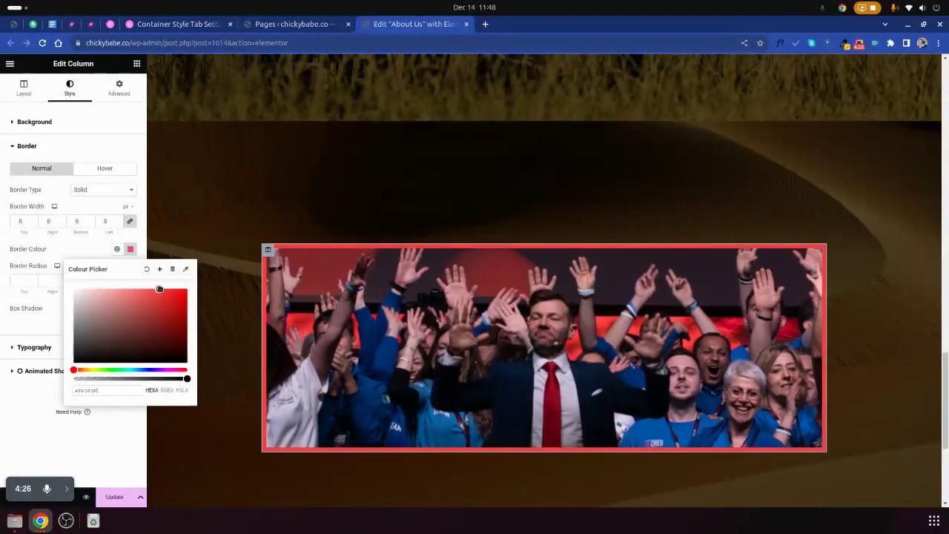
pyautogui.moveTo(159, 288)
pyautogui.mouseDown()
pyautogui.moveTo(144, 314)
pyautogui.moveTo(175, 349)
pyautogui.moveTo(178, 297)
pyautogui.mouseUp()
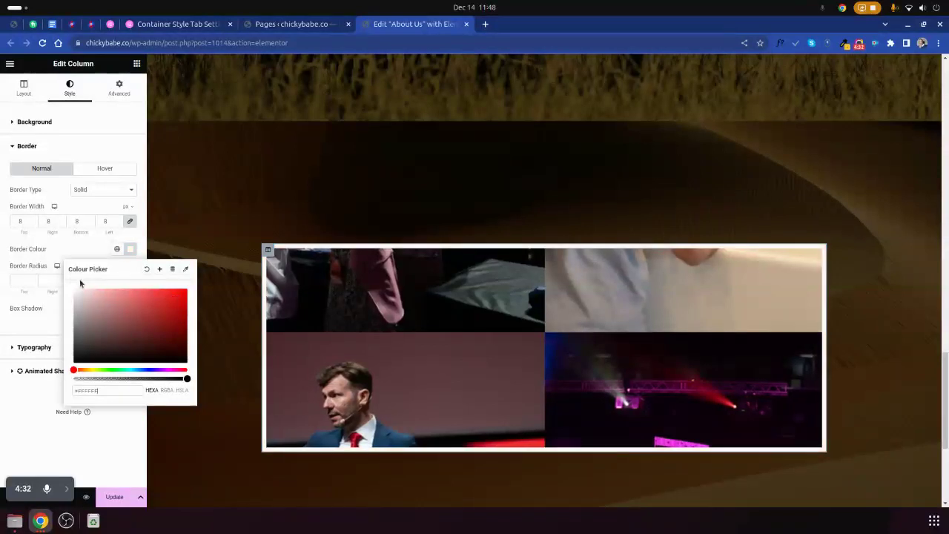
pyautogui.click(90, 252)
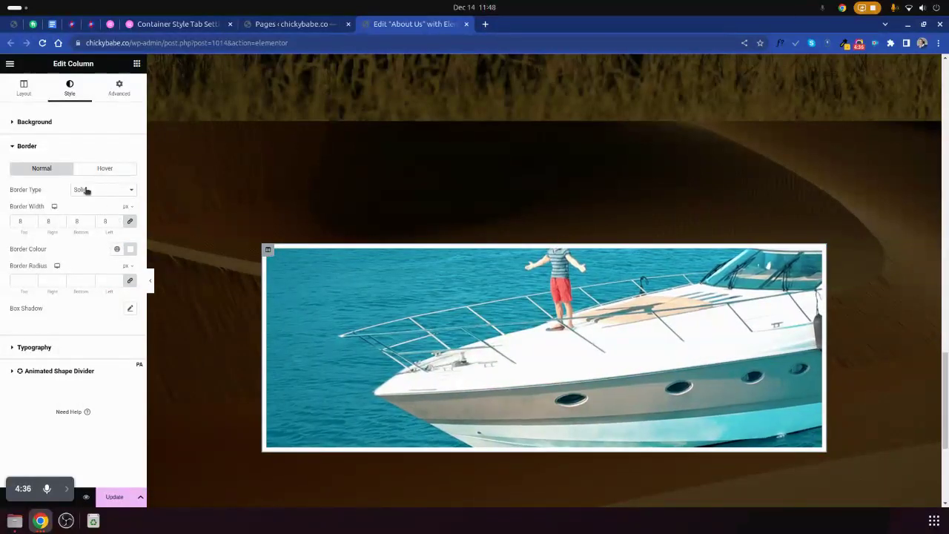
# - Preview Double, Dotted, Dashed and Groove border types, then return to Solid
pyautogui.click(87, 191)
pyautogui.click(87, 222)
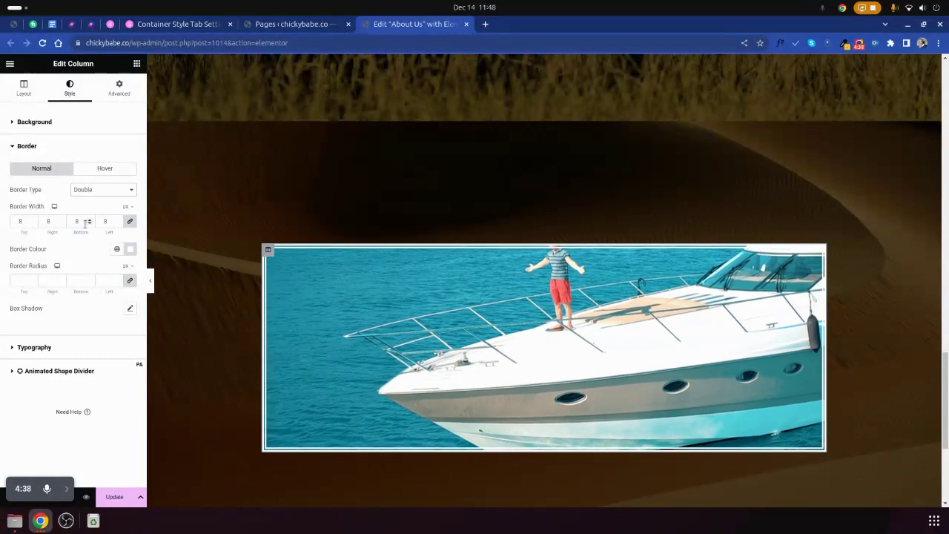
pyautogui.click(86, 191)
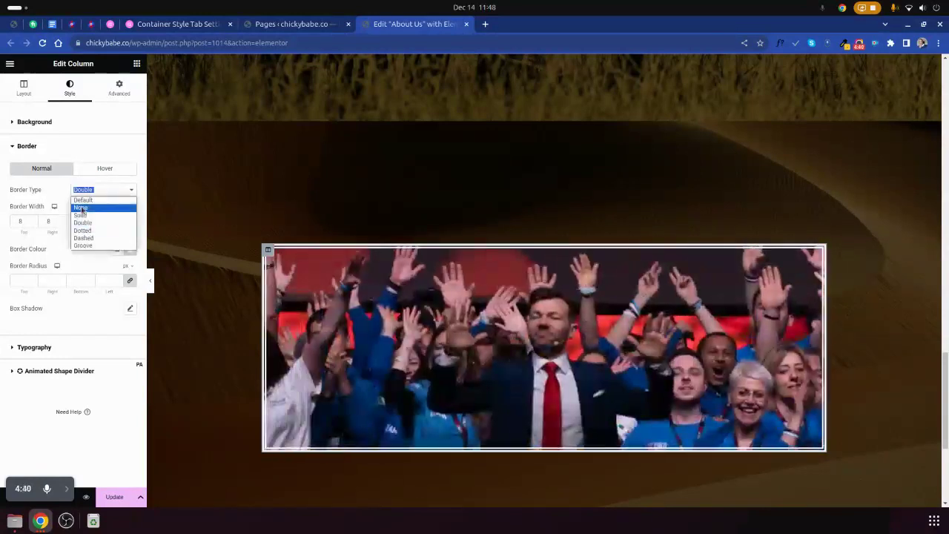
pyautogui.click(80, 222)
pyautogui.click(86, 190)
pyautogui.click(81, 232)
pyautogui.click(104, 190)
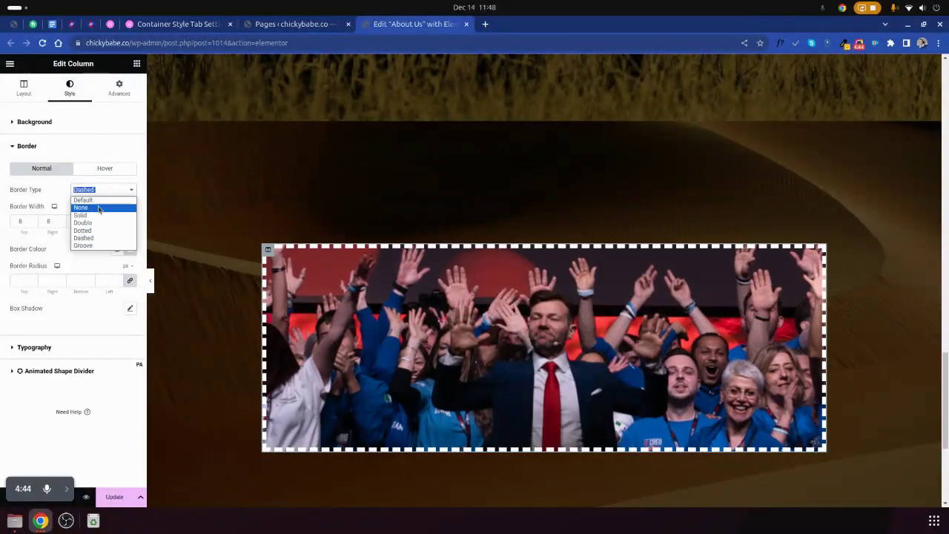
pyautogui.click(95, 243)
pyautogui.click(97, 192)
pyautogui.click(88, 199)
pyautogui.click(95, 170)
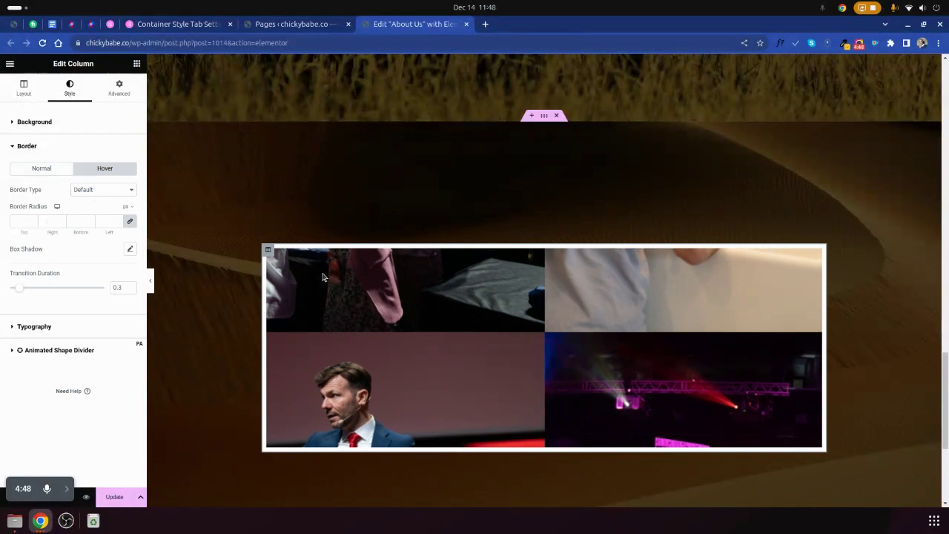
# - Set the Hover border type to Groove, colour red, and width 8
pyautogui.click(96, 191)
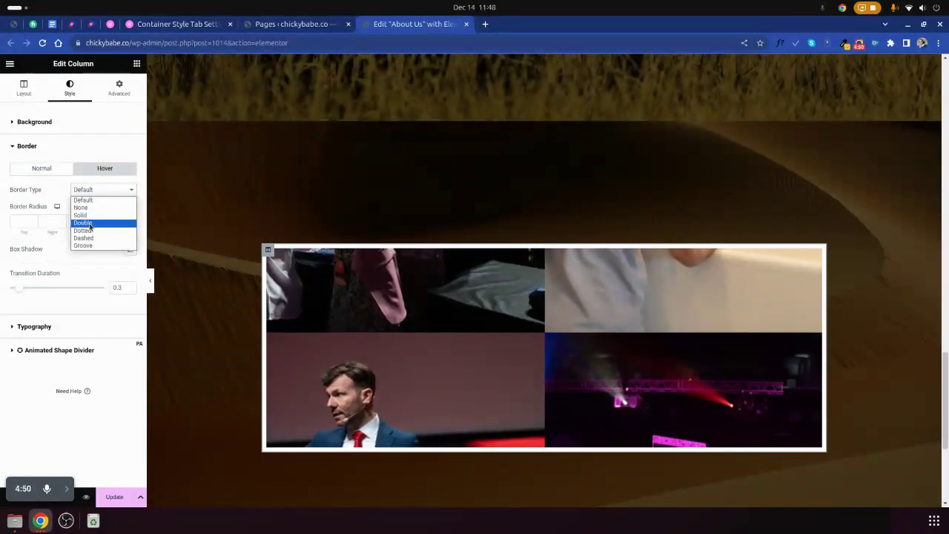
pyautogui.click(90, 224)
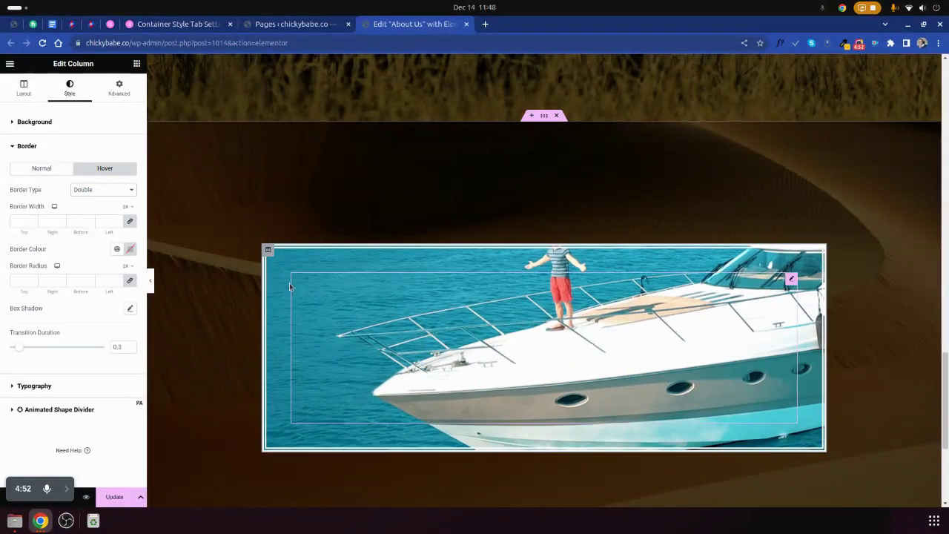
pyautogui.click(103, 191)
pyautogui.click(92, 246)
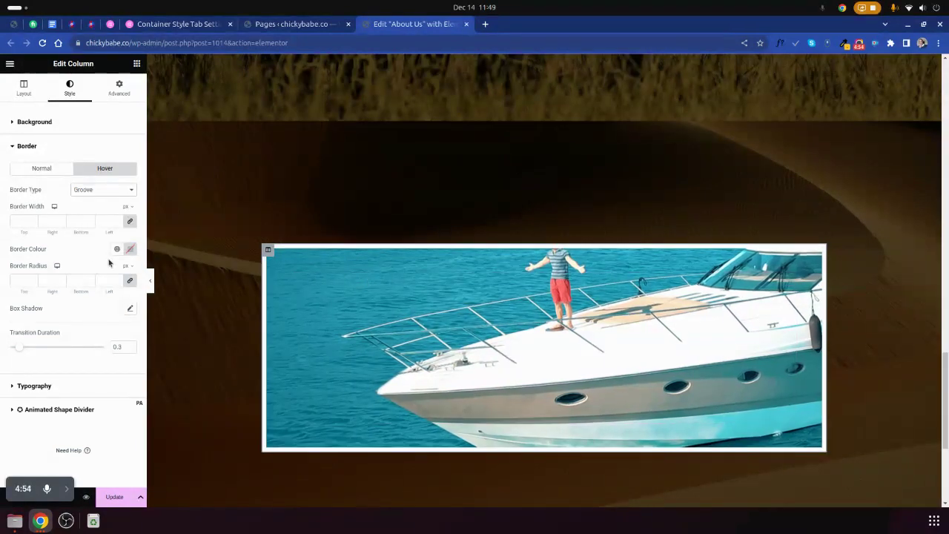
pyautogui.click(130, 249)
pyautogui.click(165, 297)
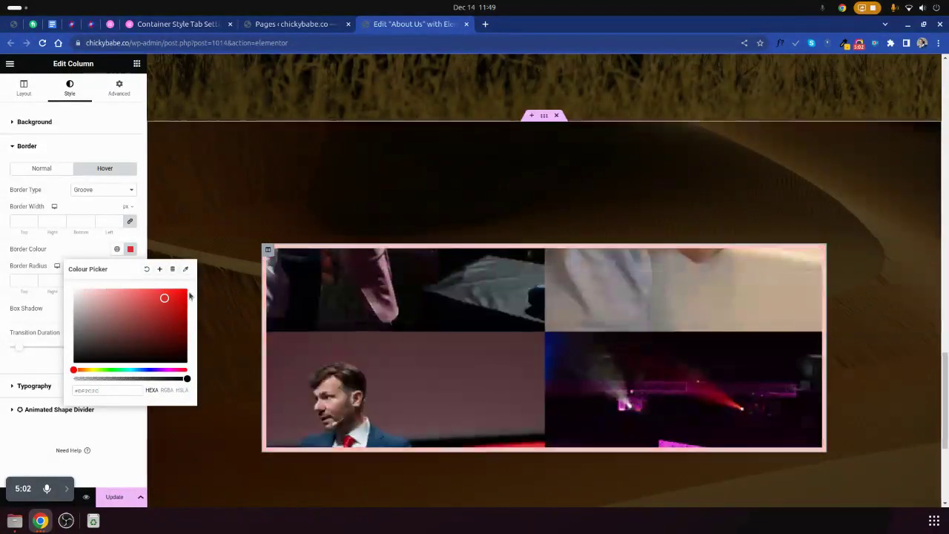
pyautogui.click(100, 245)
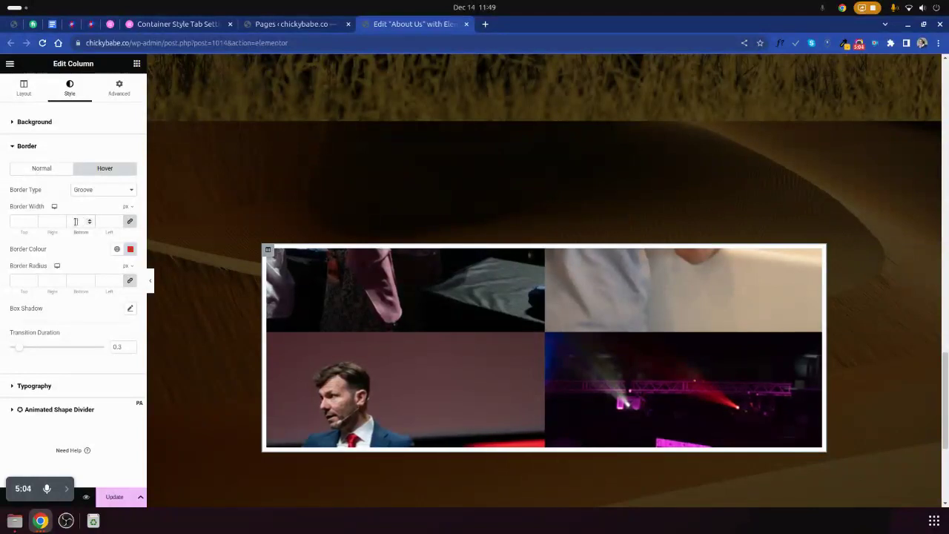
pyautogui.click(74, 220)
pyautogui.write('8')
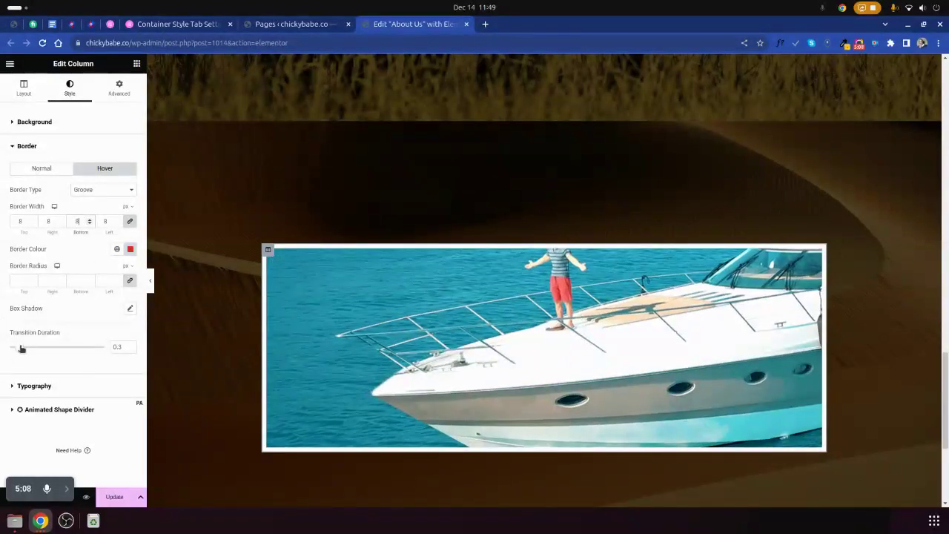
pyautogui.click(35, 391)
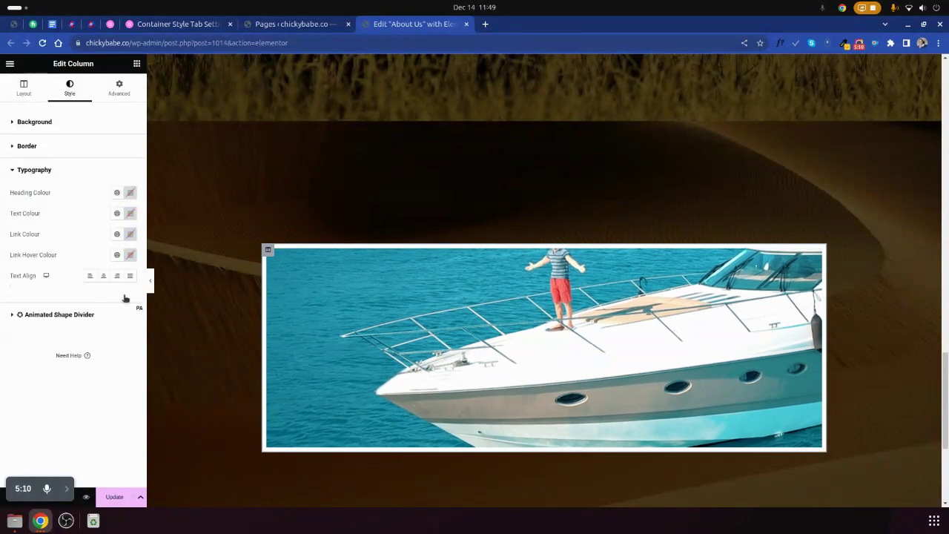
pyautogui.click(42, 150)
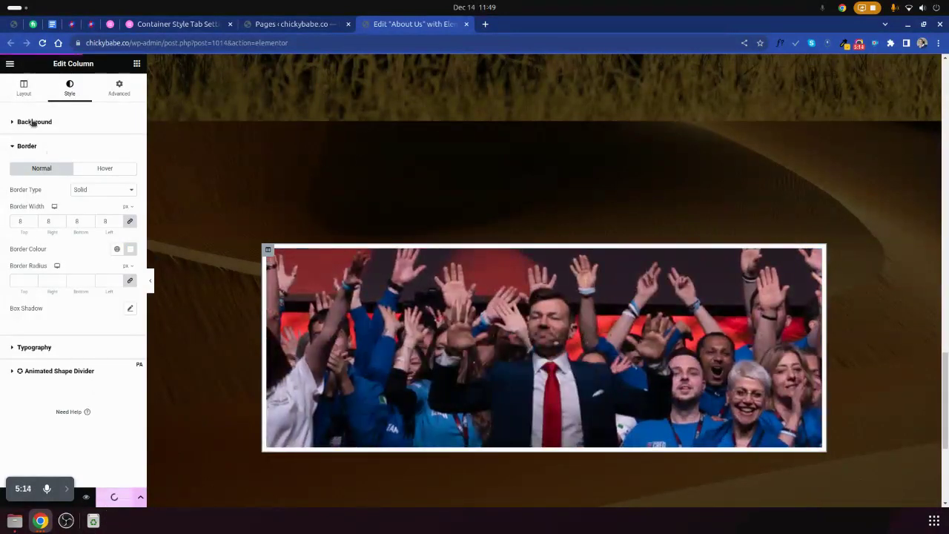
pyautogui.click(35, 122)
pyautogui.scroll(-3, 75, 254)
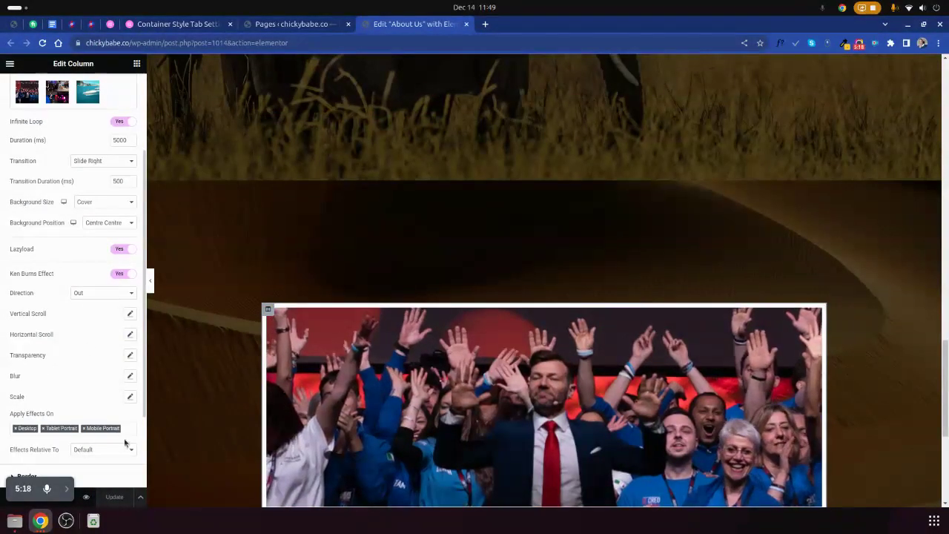
pyautogui.click(494, 391)
pyautogui.scroll(-2, 401, 304)
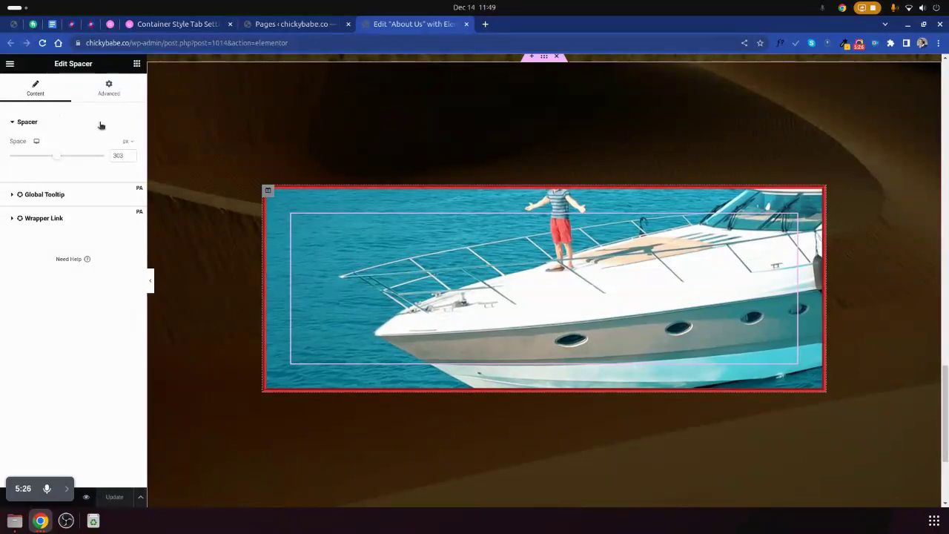
pyautogui.click(64, 96)
pyautogui.scroll(-3, 59, 261)
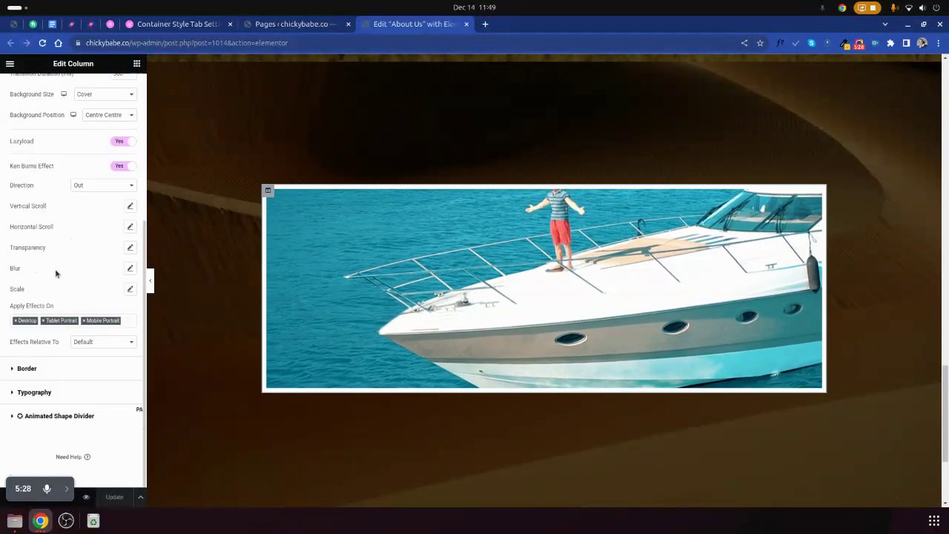